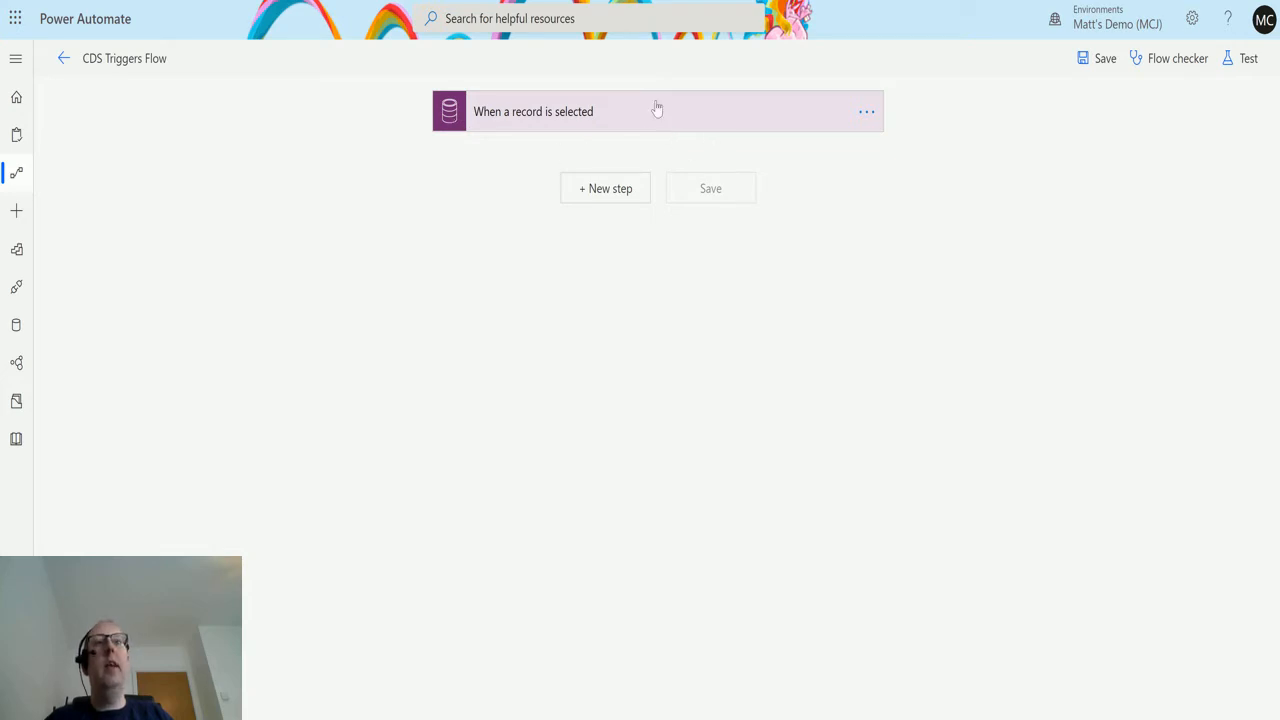
Review the record-selected trigger's settings and add a Common Data Service Get record action below it.
click(607, 123)
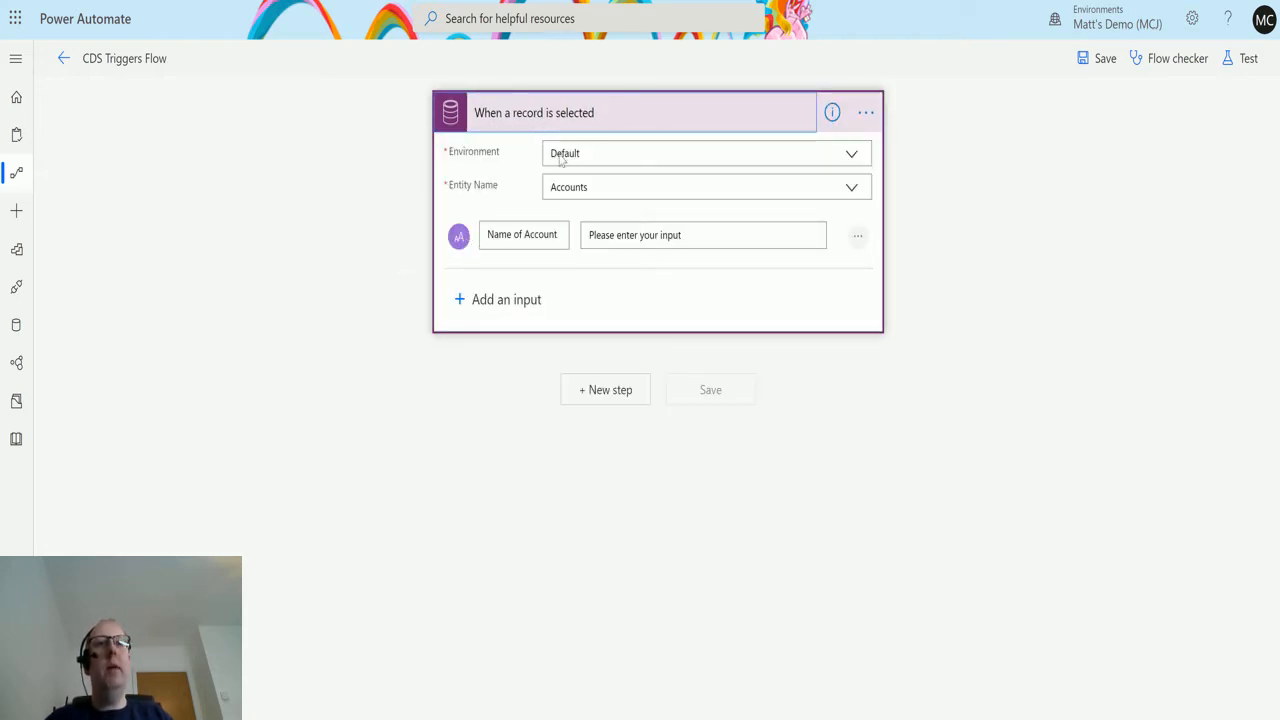
click(655, 117)
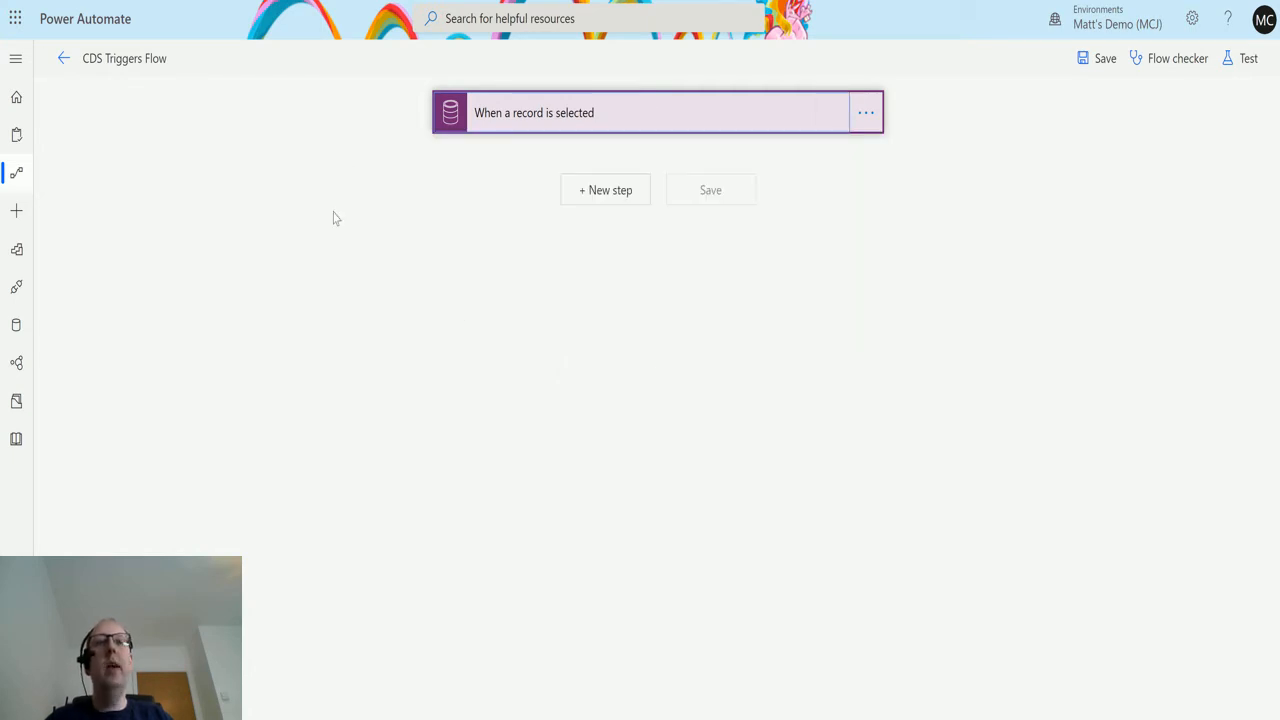
click(600, 196)
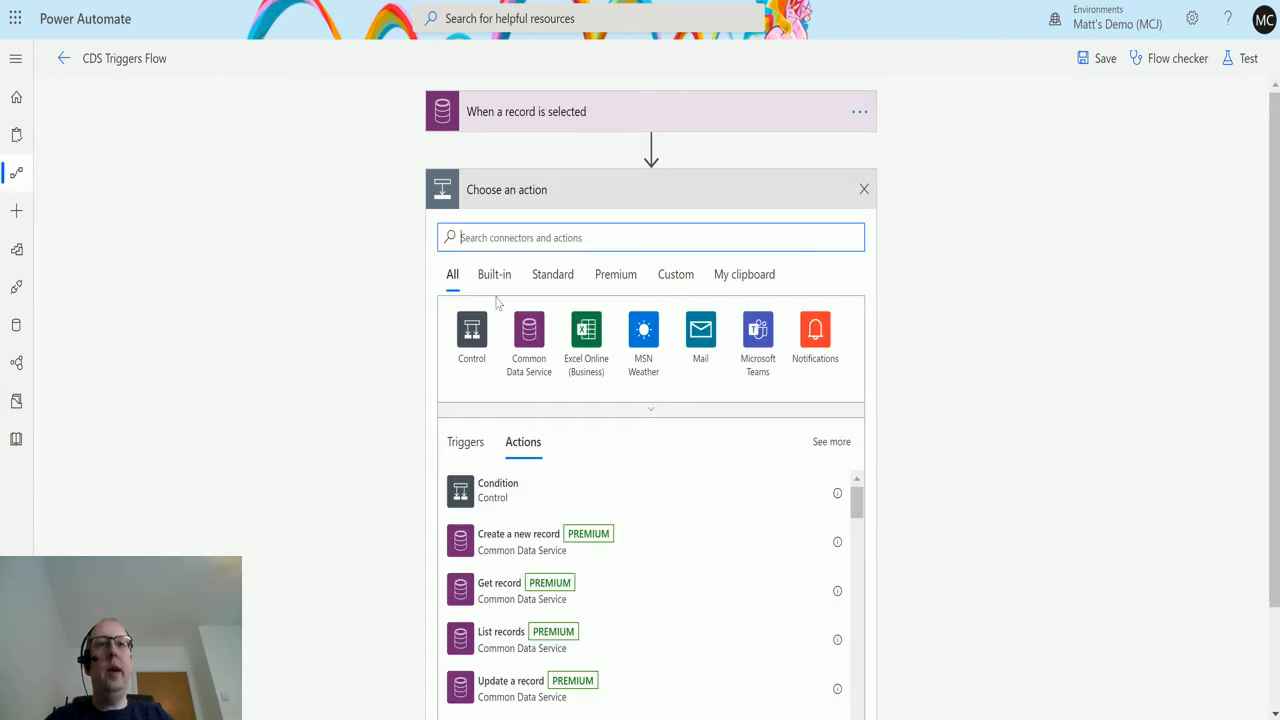
click(530, 335)
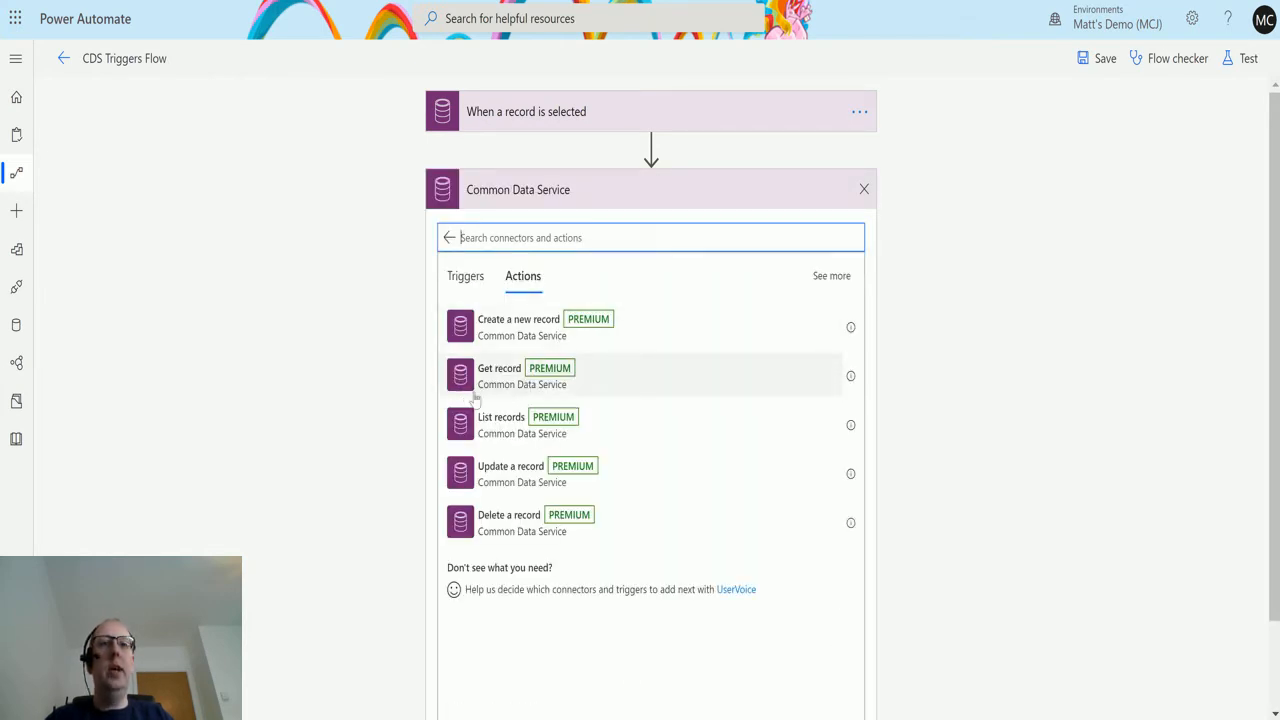
click(514, 378)
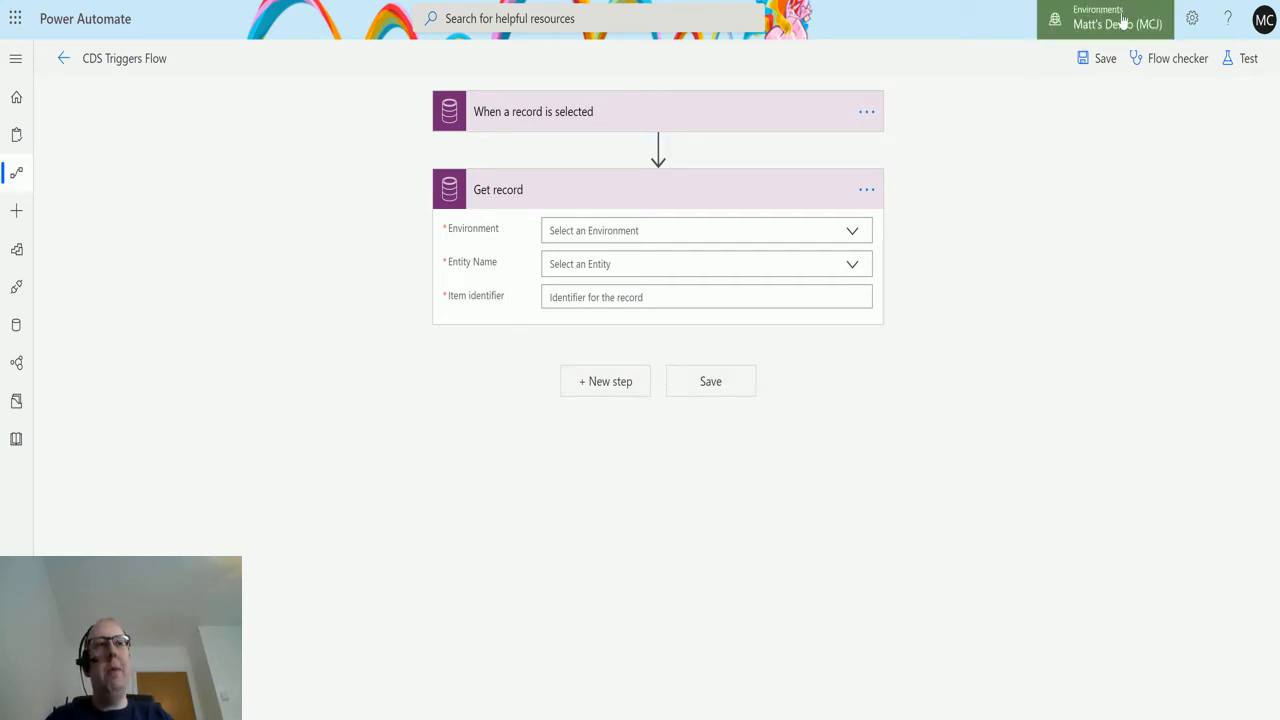
Set the Get record action's environment to (Current) and its entity name to Accounts.
click(848, 238)
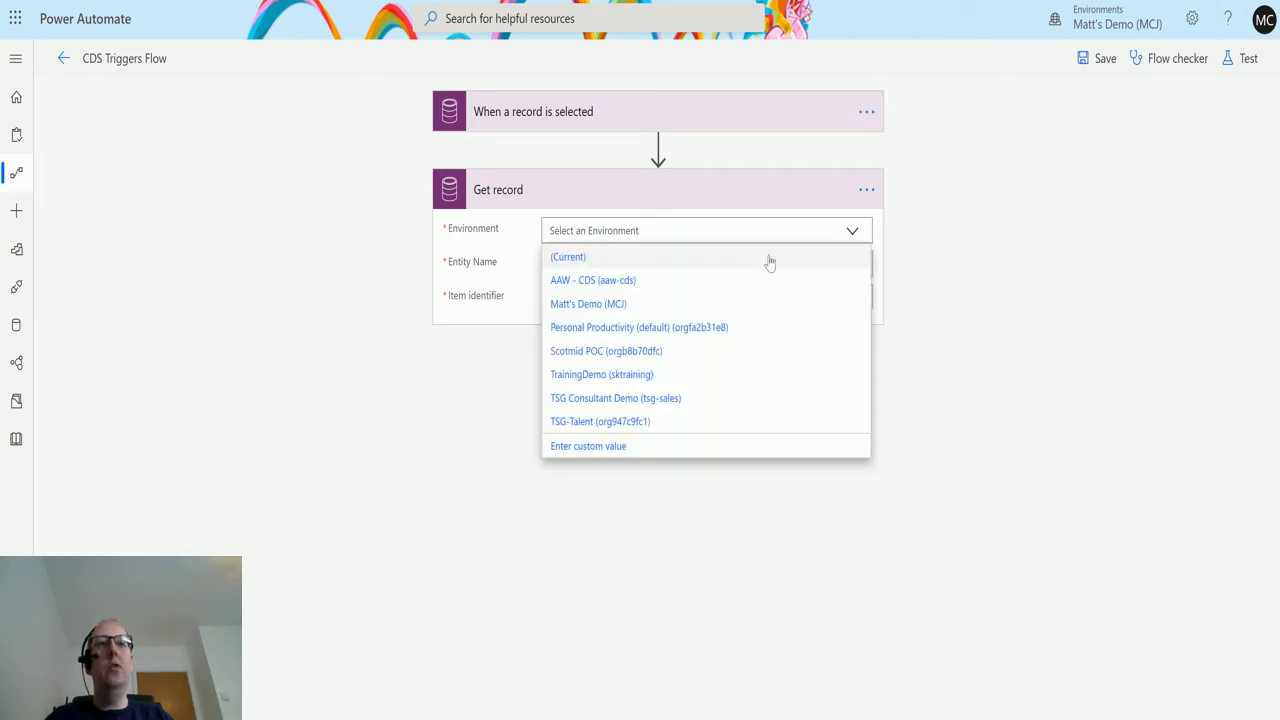
click(613, 262)
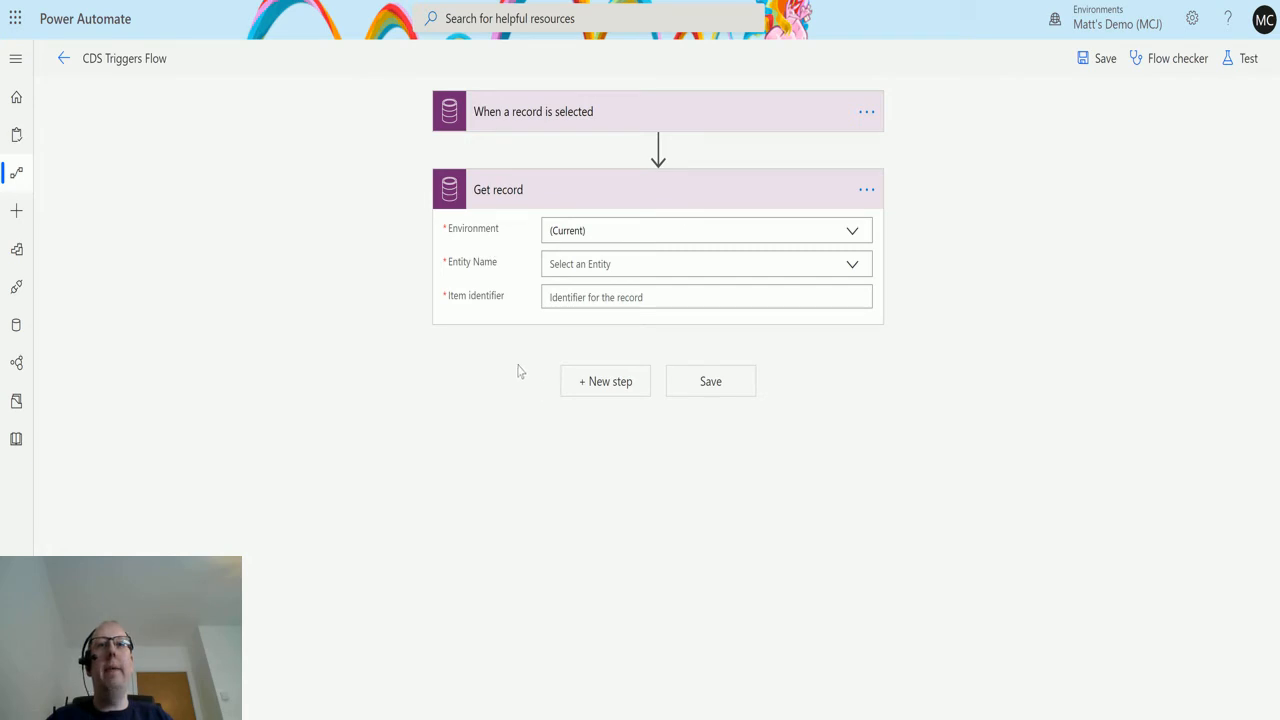
click(852, 268)
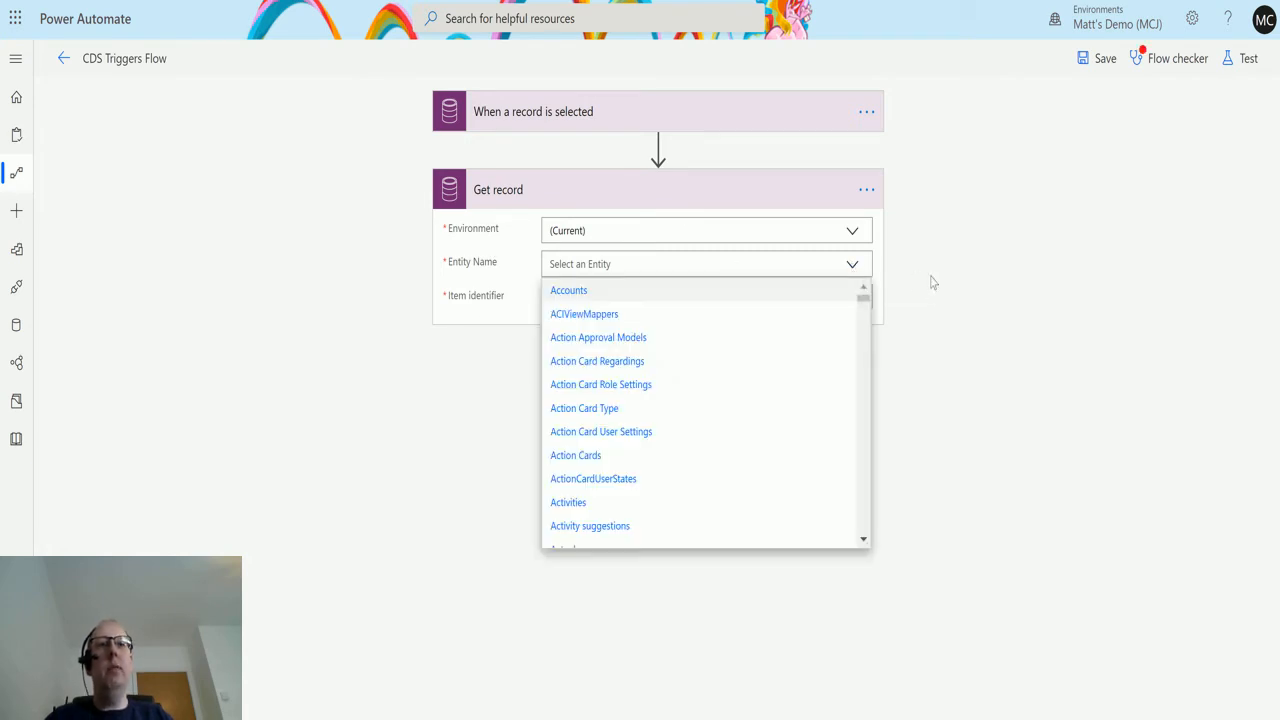
click(614, 293)
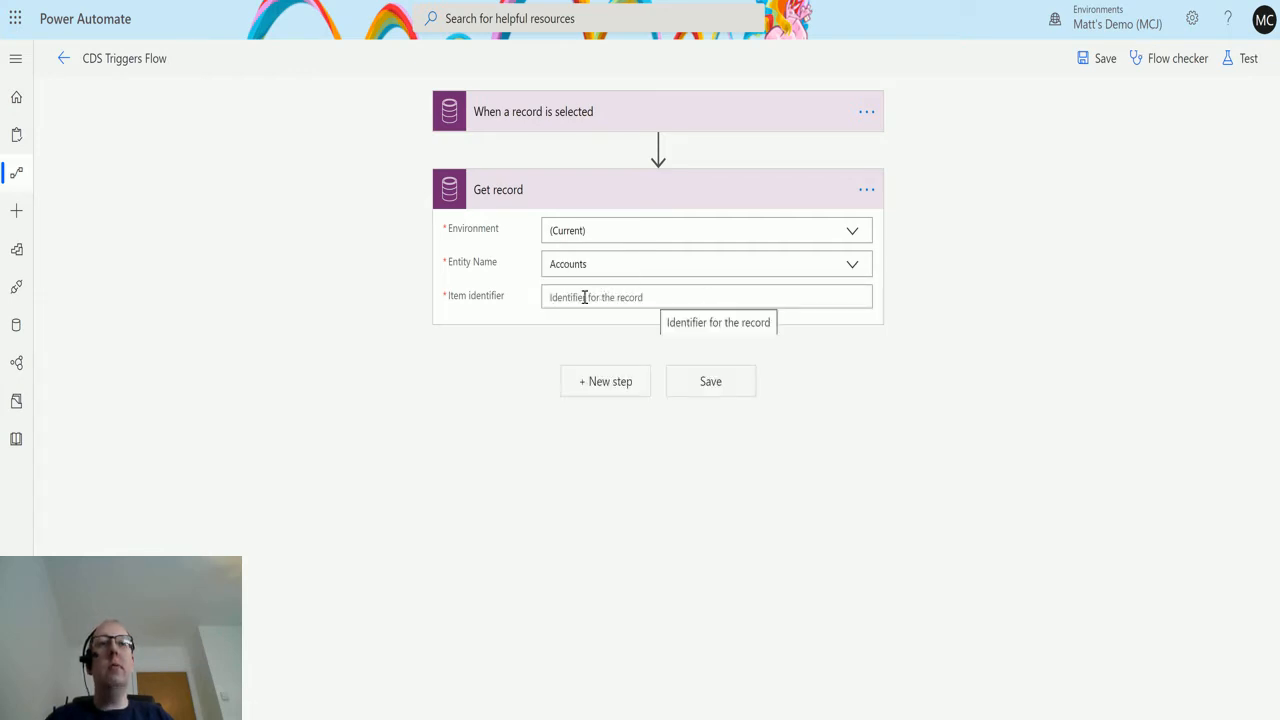
Use the trigger's Account unique identifier as the Get record item identifier and save the flow.
click(626, 118)
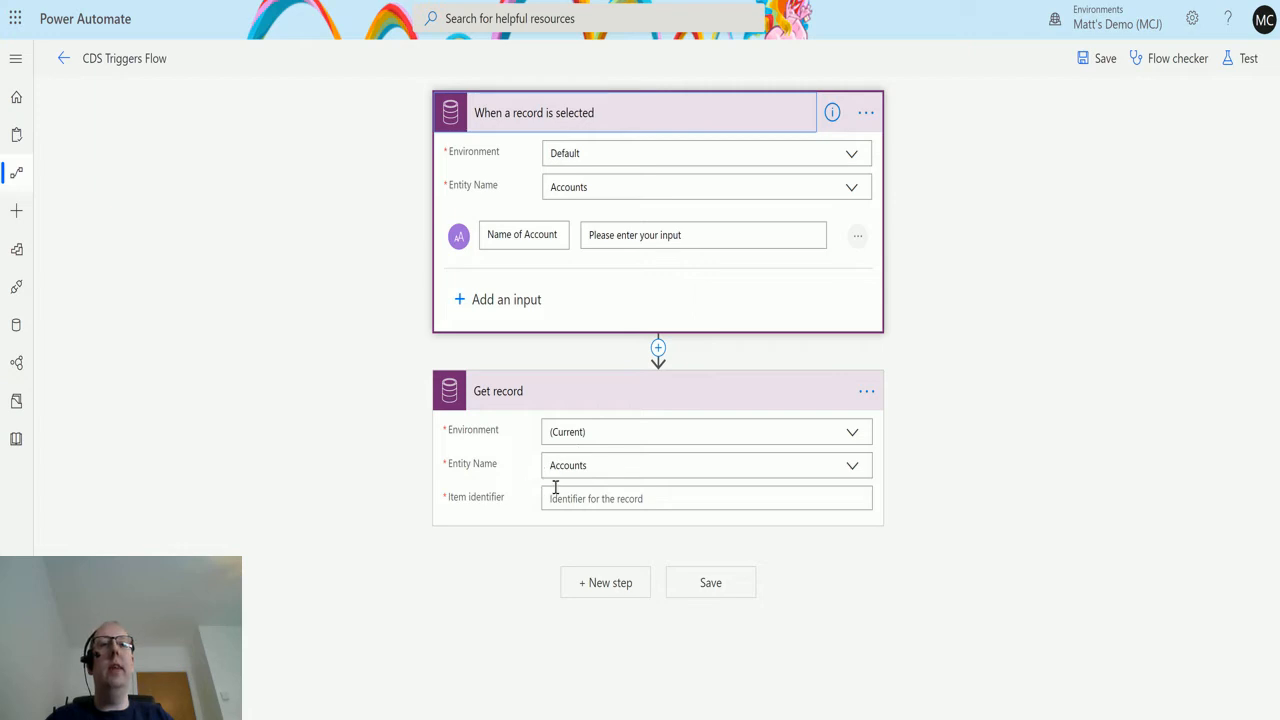
click(660, 118)
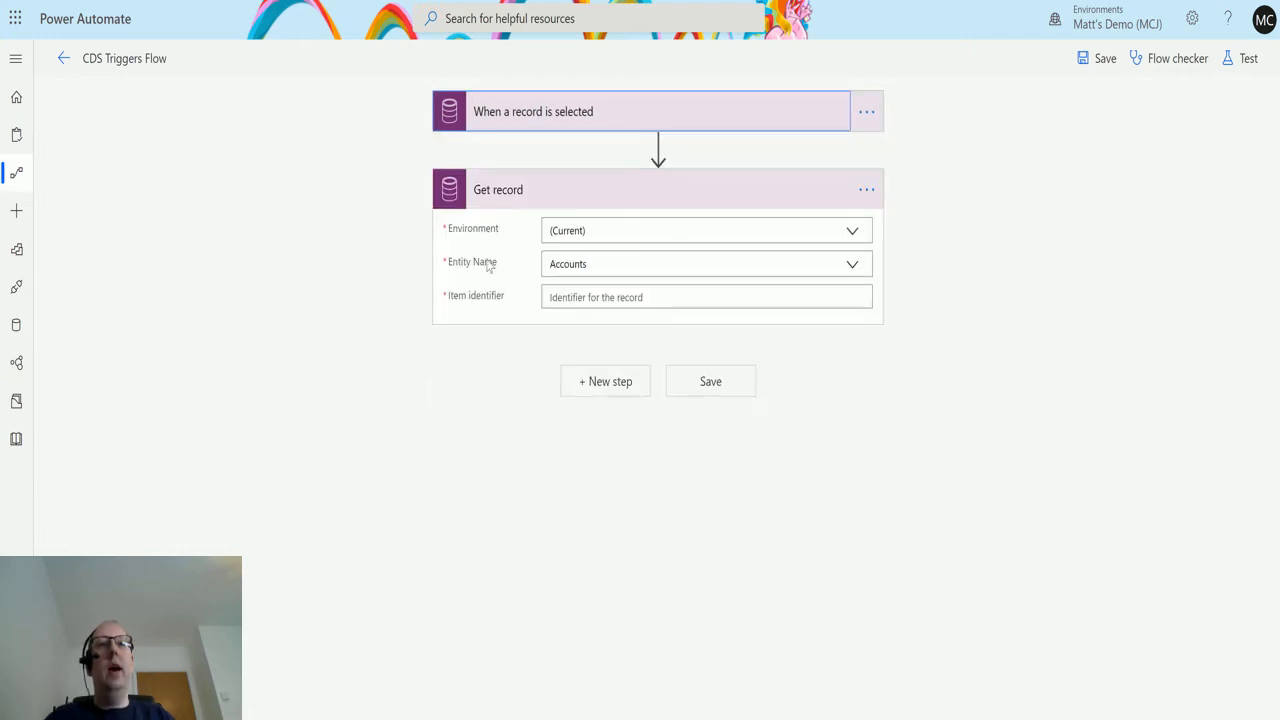
click(619, 297)
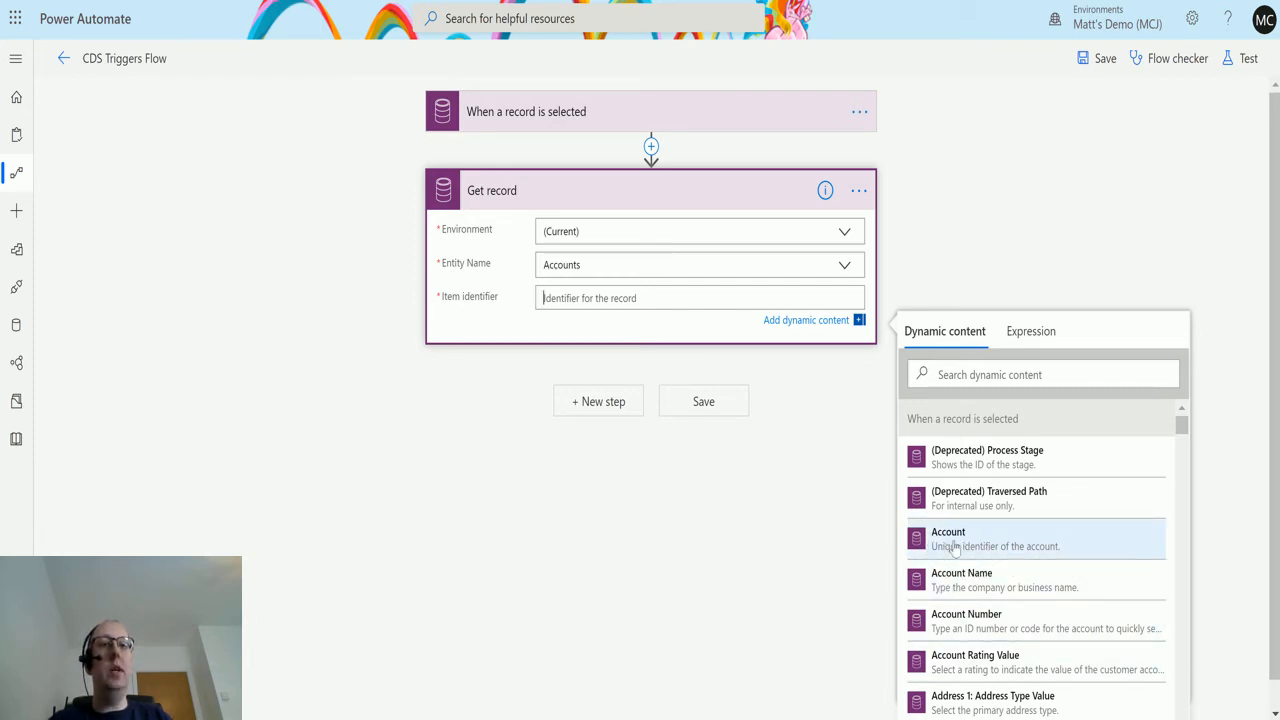
click(940, 545)
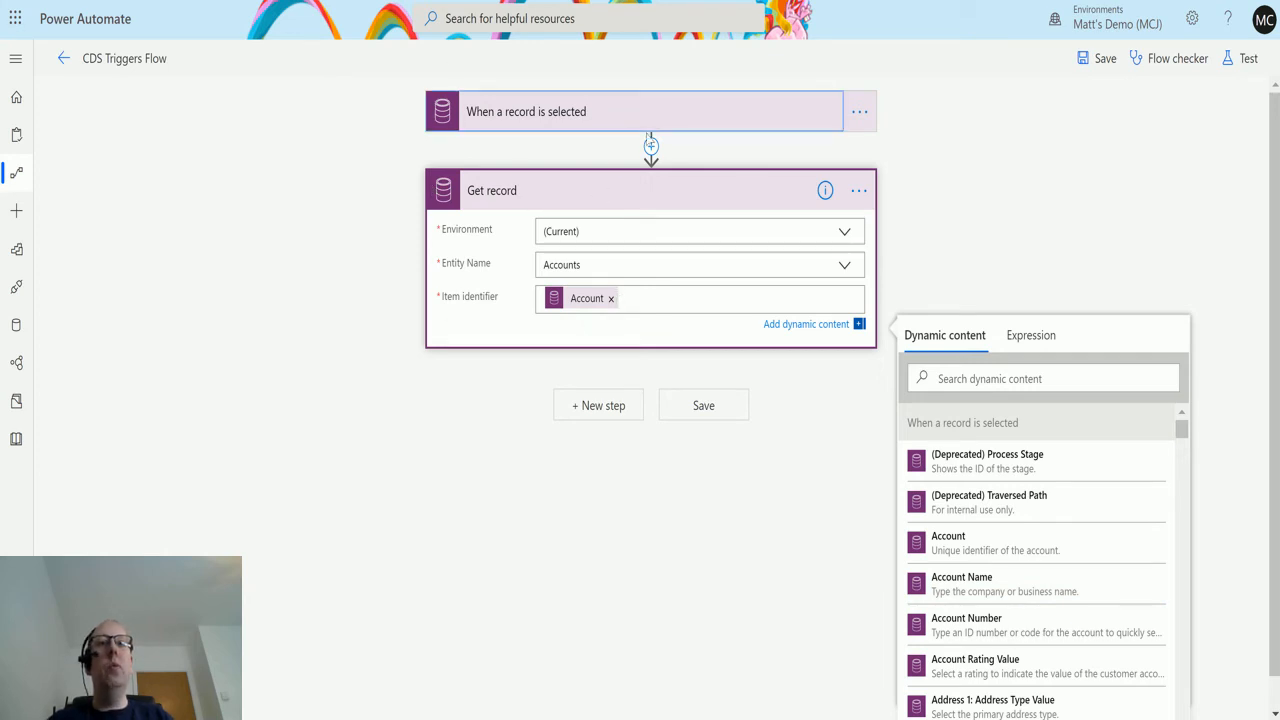
click(615, 120)
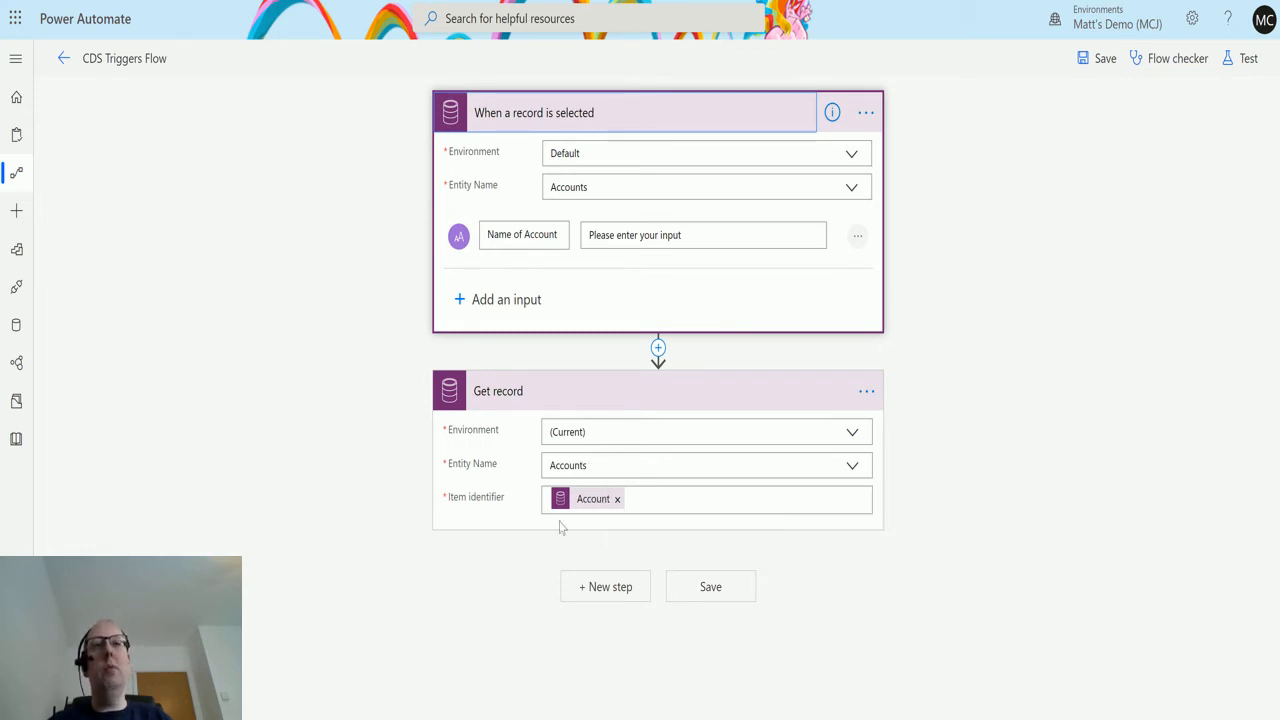
click(1103, 57)
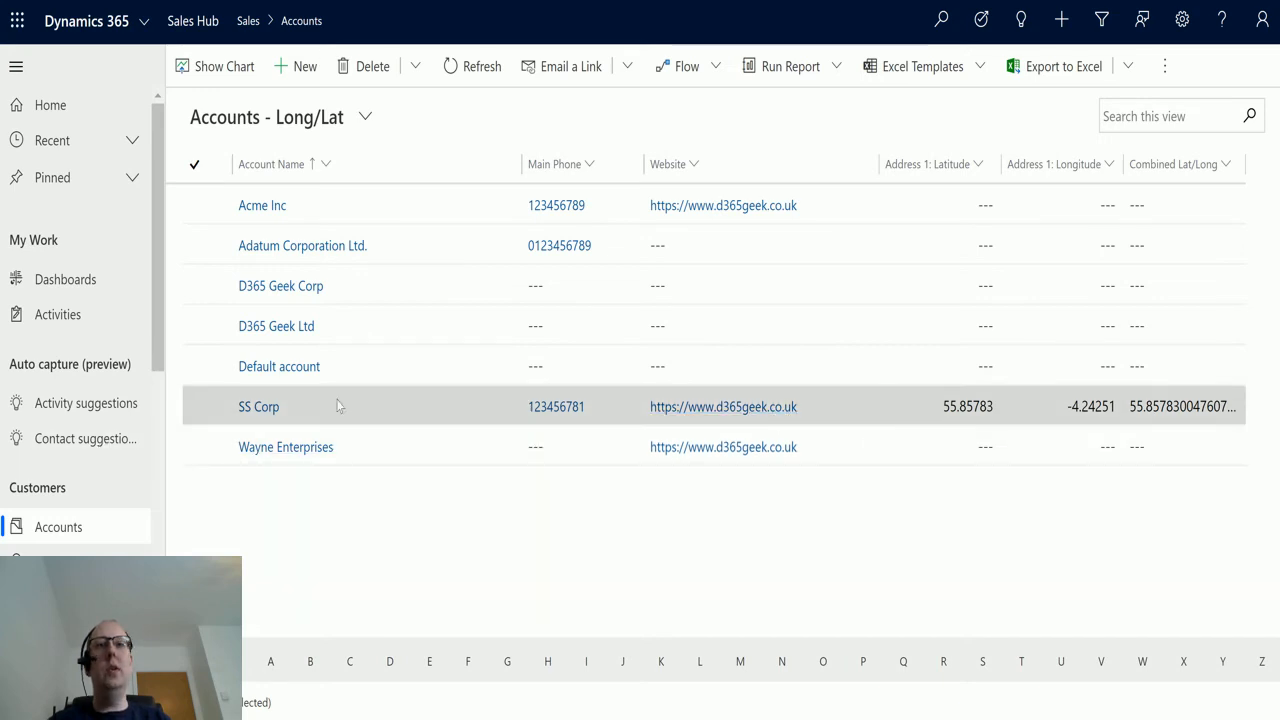
Switch to the Dynamics 365 accounts list and run CDS Triggers Flow on SS Corp with "dsadasds" as the Name of Account.
click(198, 407)
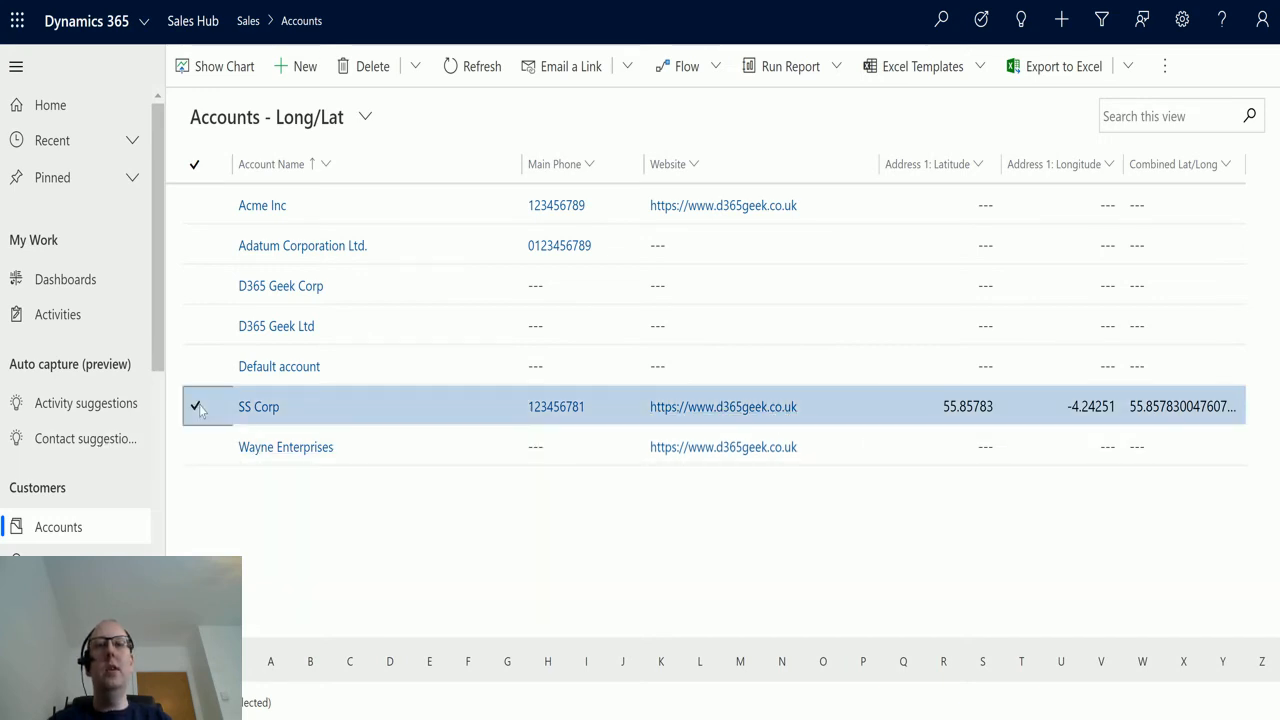
click(1179, 70)
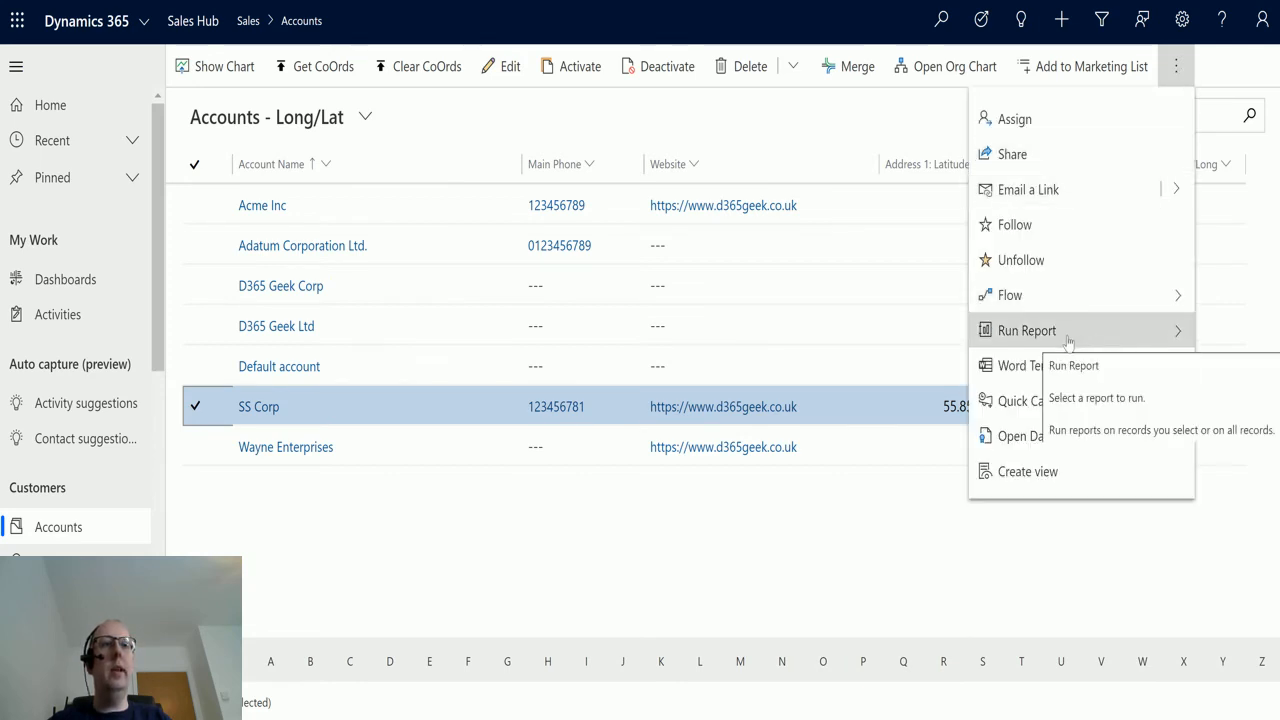
click(1172, 295)
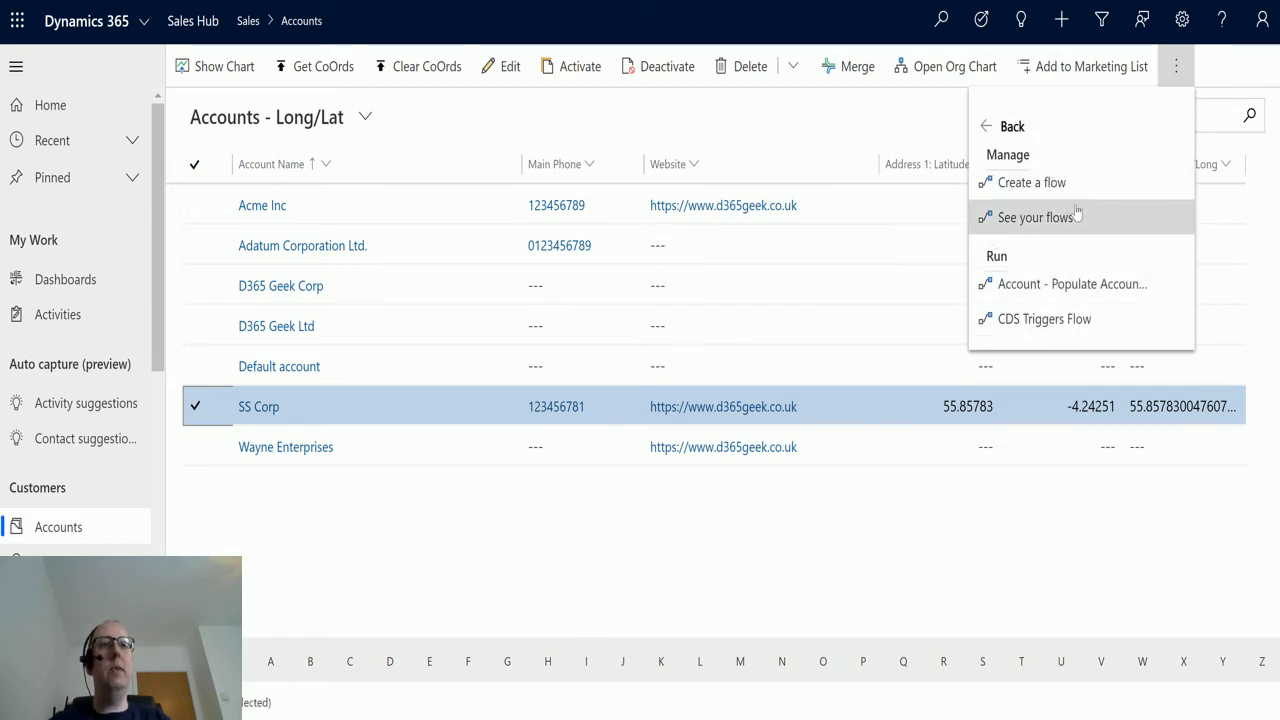
click(1025, 321)
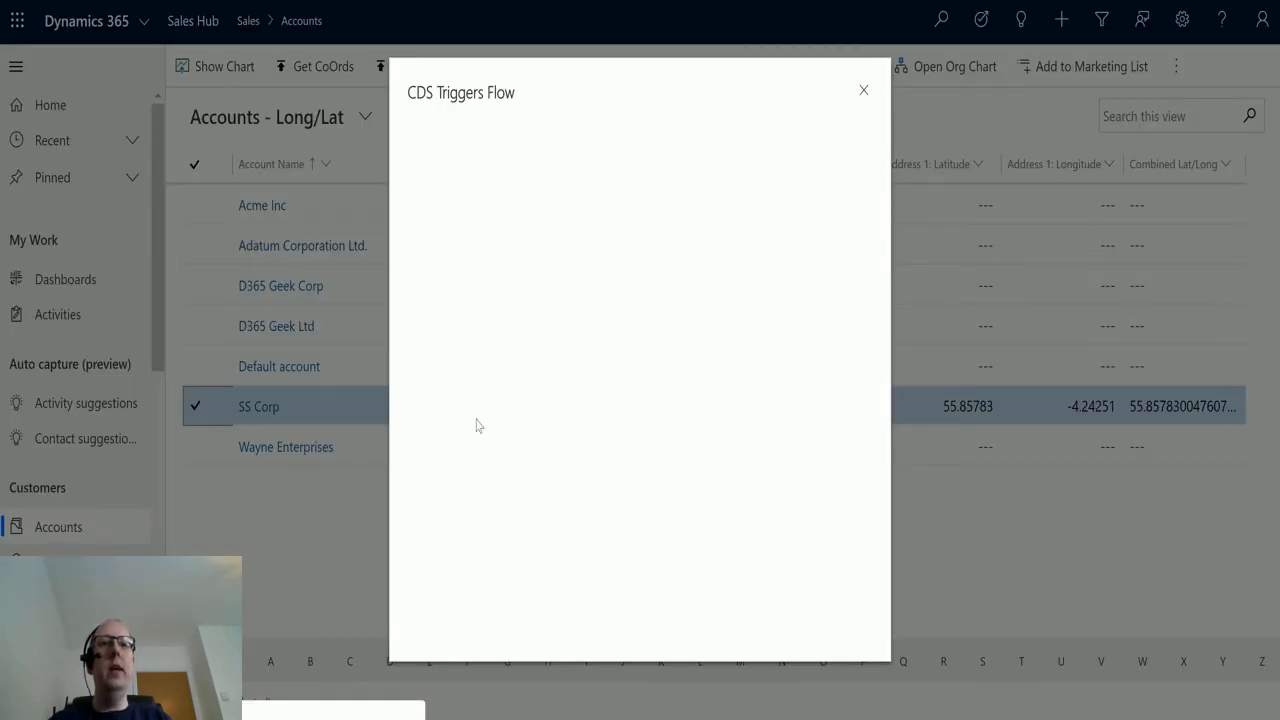
click(557, 302)
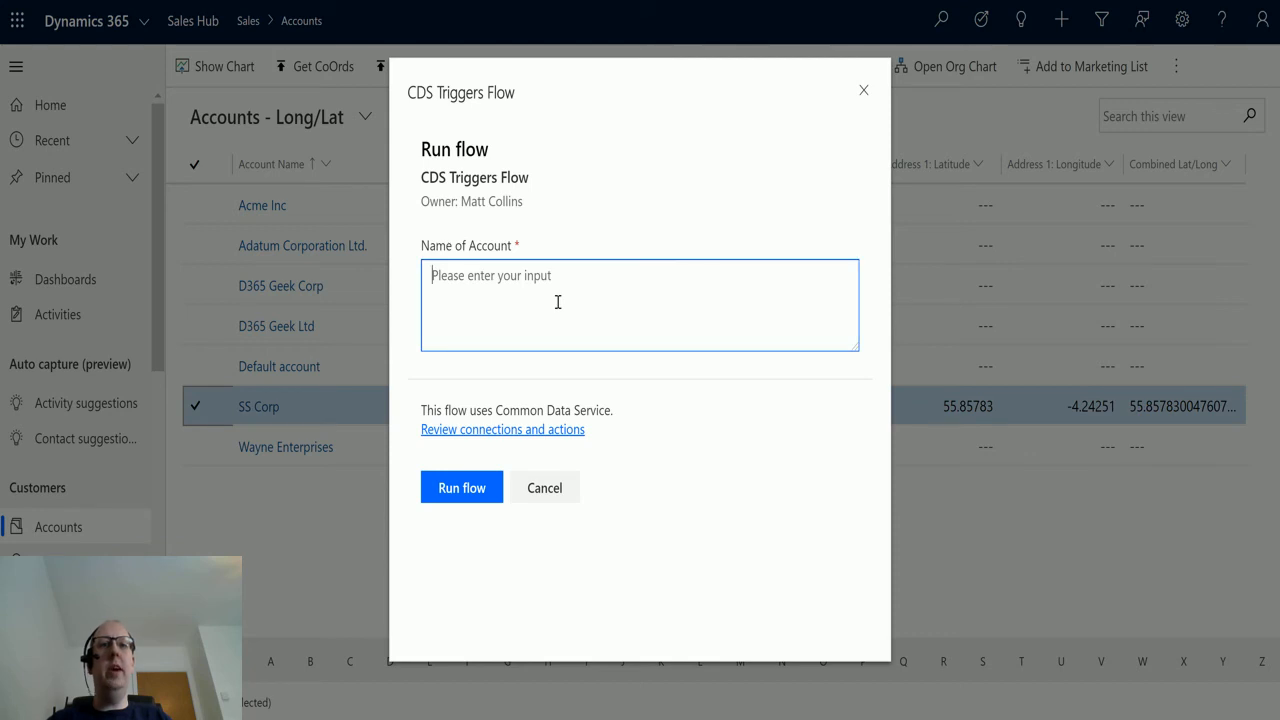
text(dsadasds)
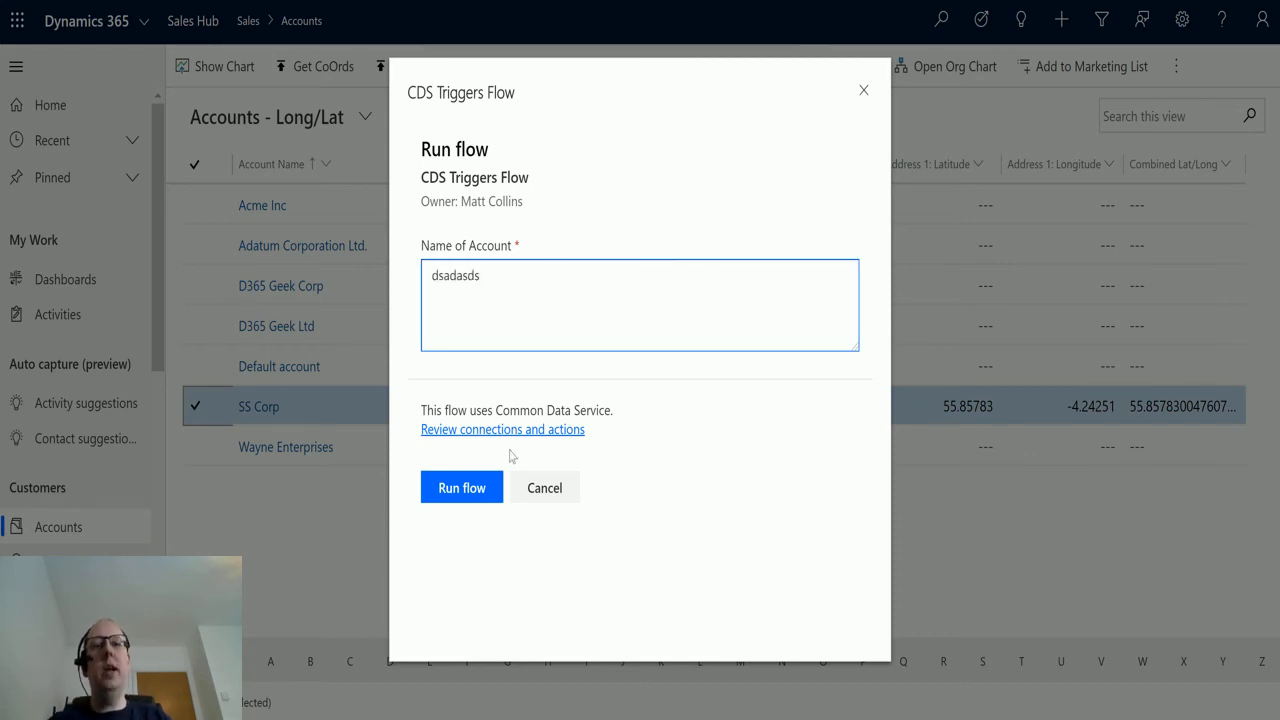
click(466, 487)
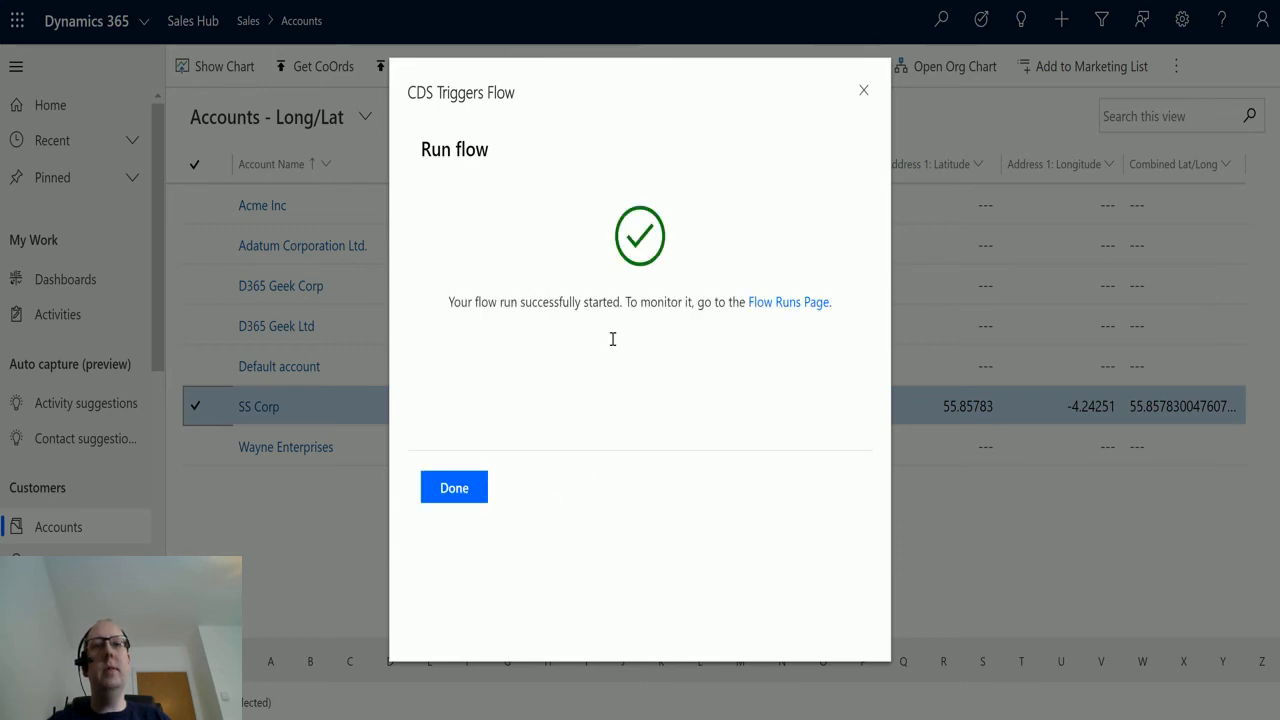
click(478, 487)
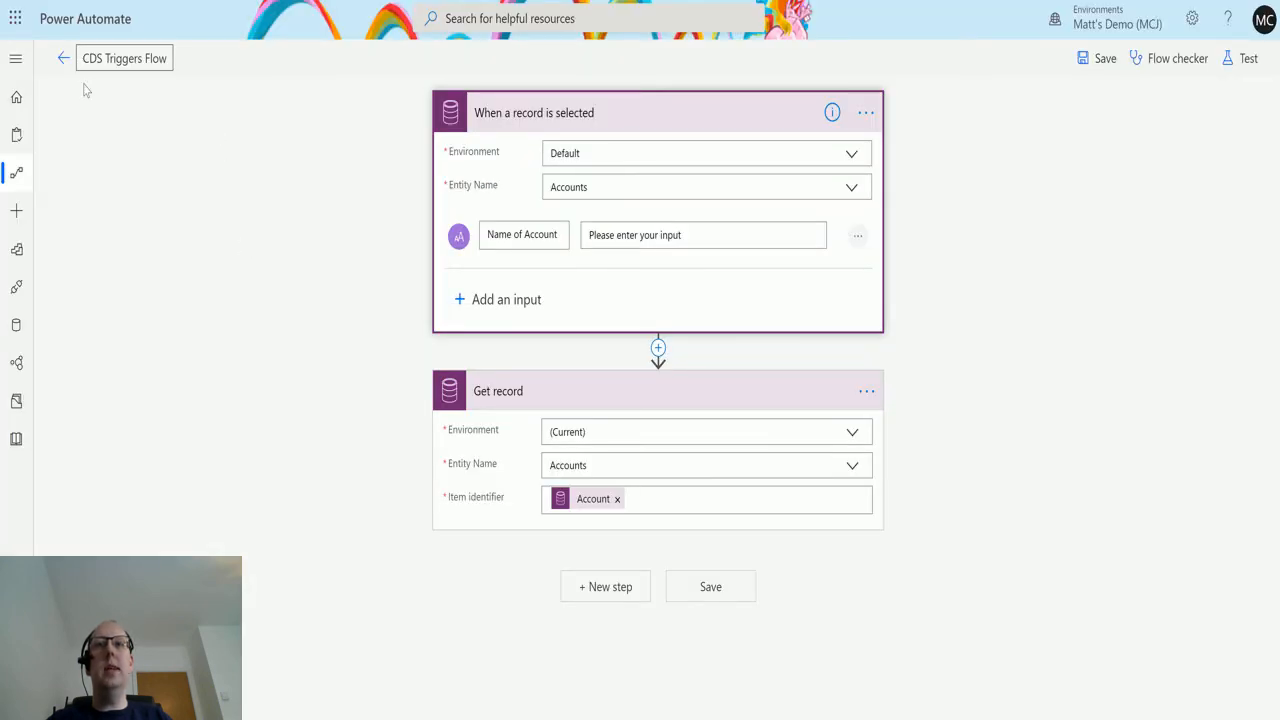
Return to Power Automate, leave the flow editor, open the latest run and examine the trigger's inputs and outputs.
click(63, 58)
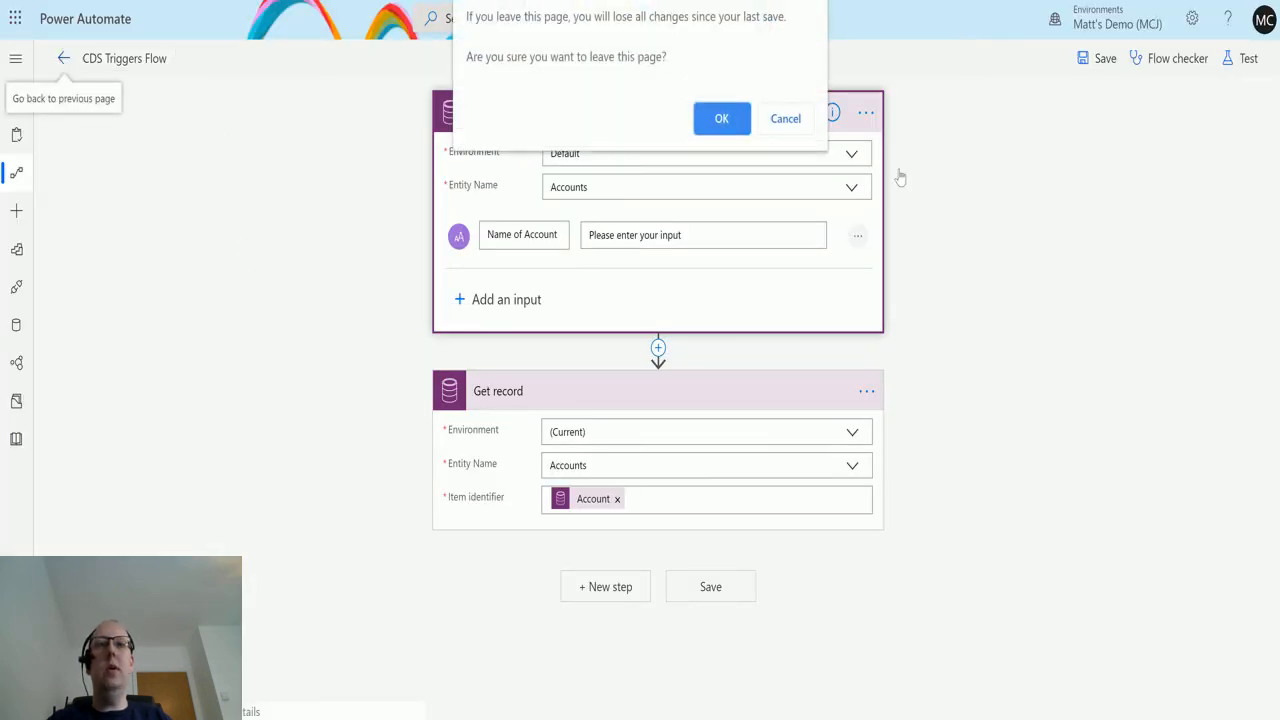
click(719, 120)
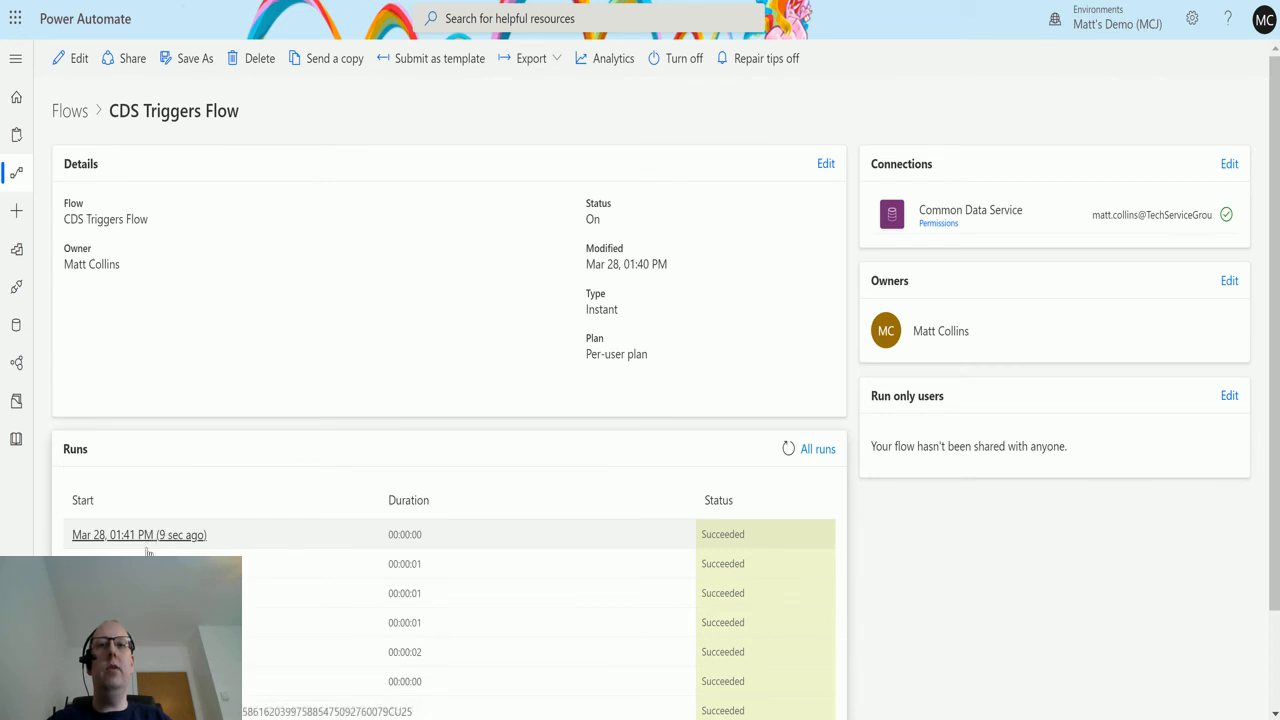
click(125, 536)
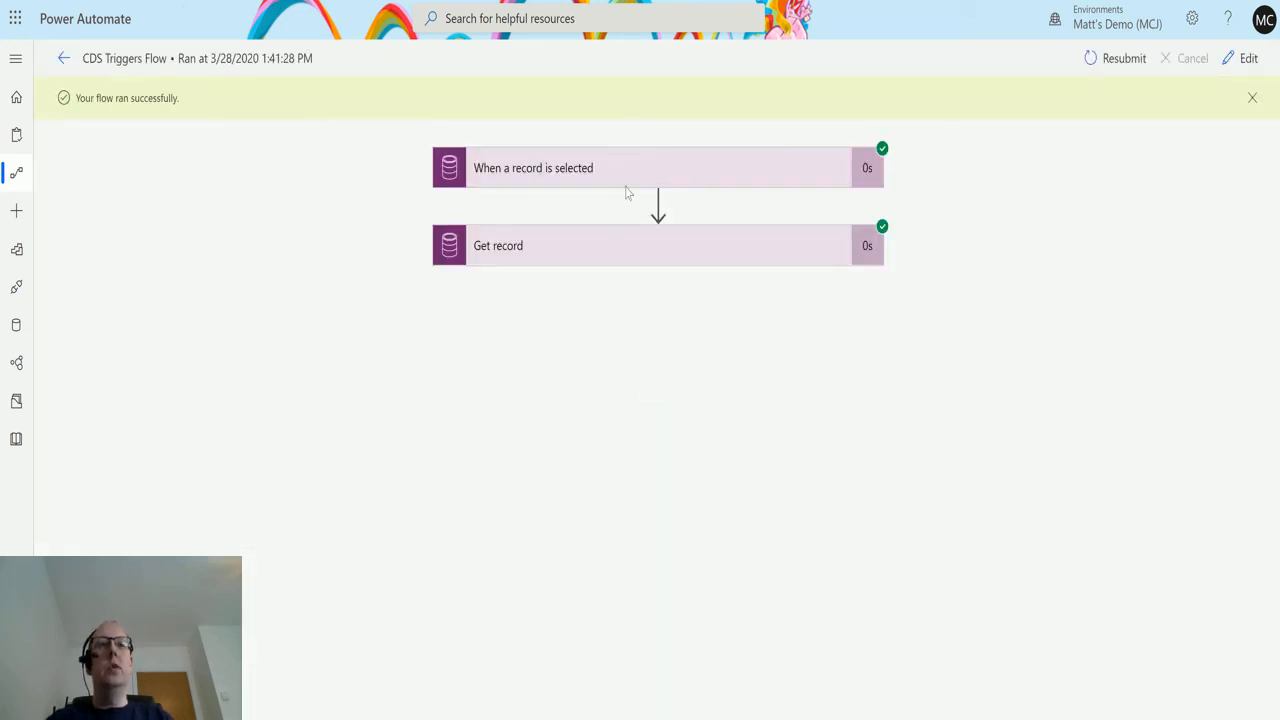
click(645, 176)
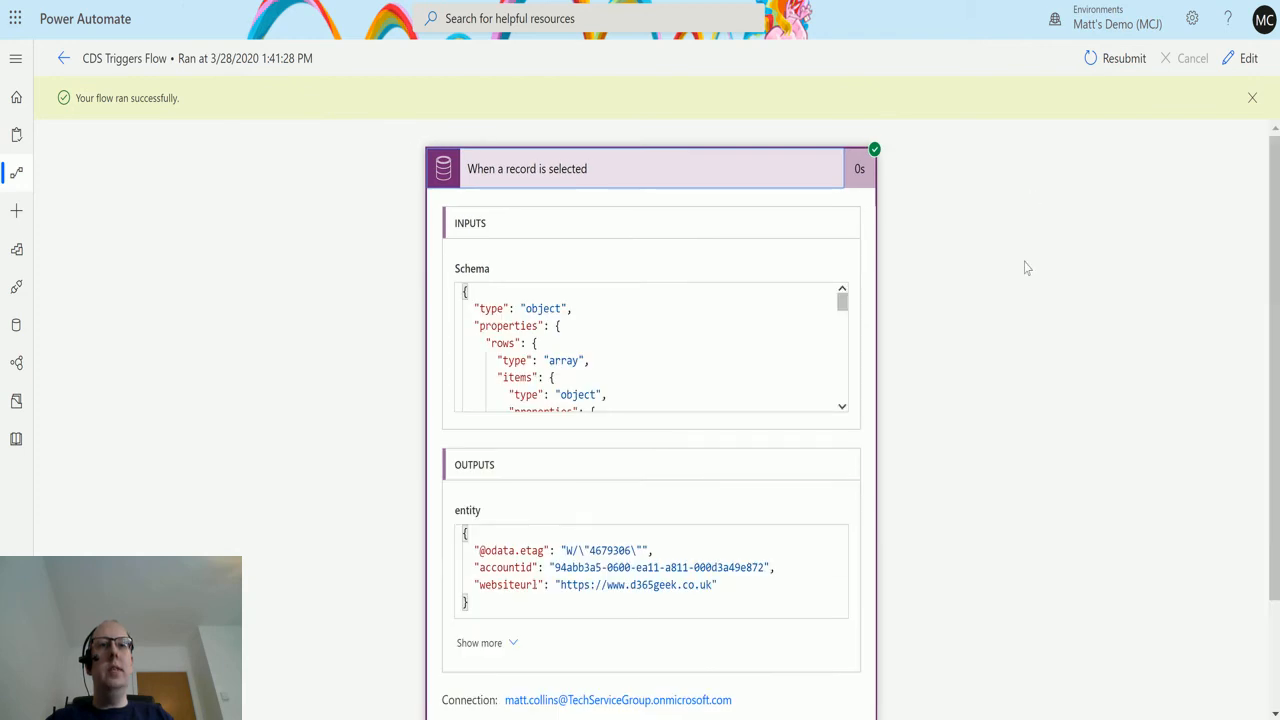
scroll(786, 234, down, 1)
scroll(900, 530, down, 1)
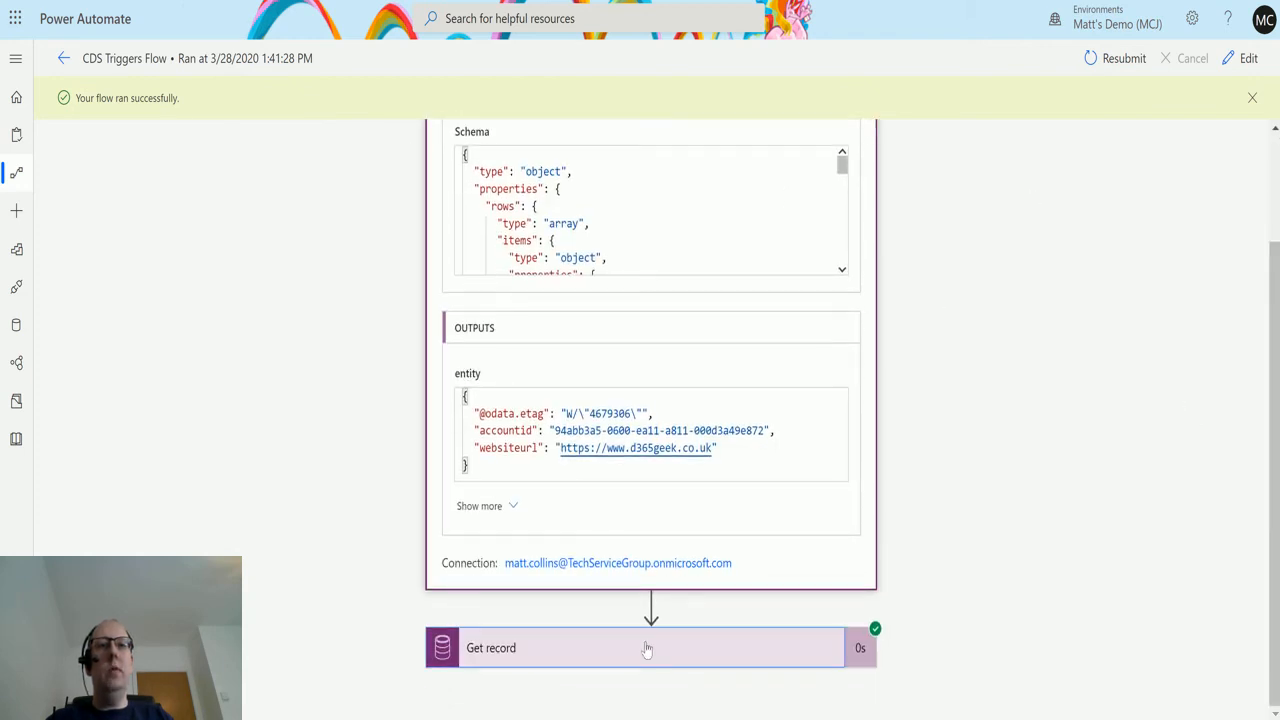
Expand the Get record action in the run and check the item identifier passed to it.
click(647, 650)
scroll(946, 380, down, 5)
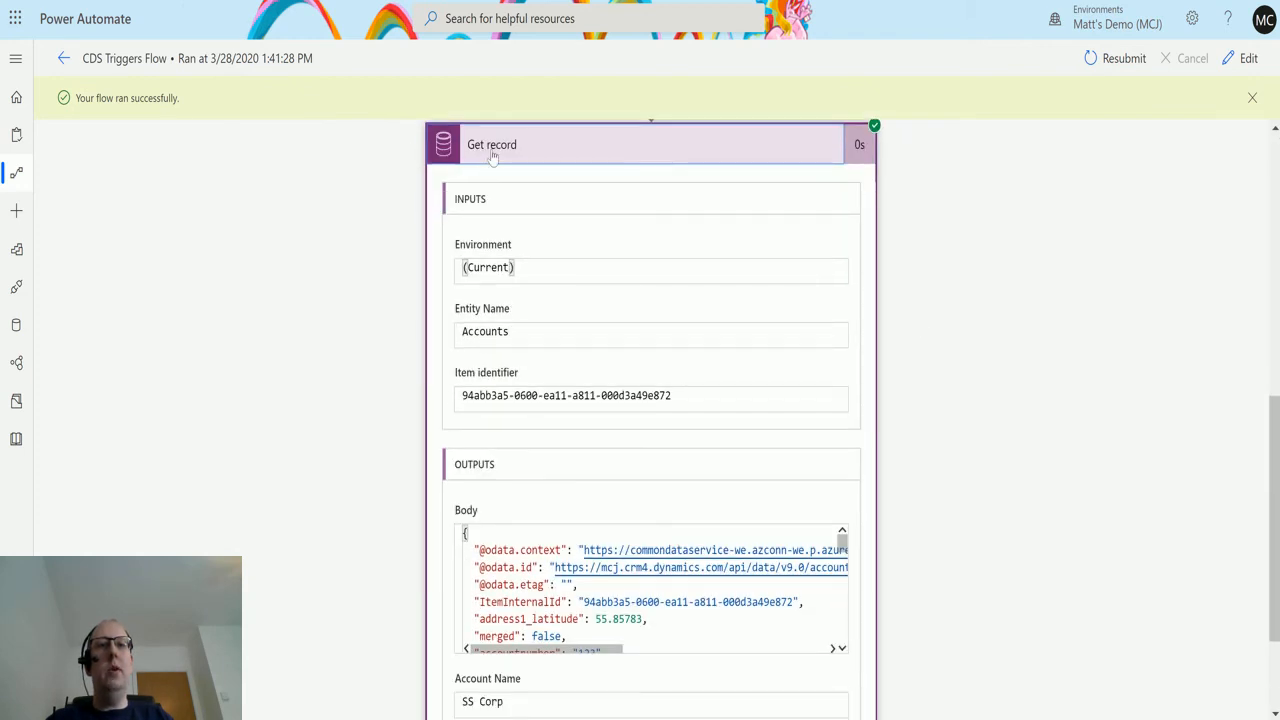
drag(461, 396, 677, 406)
scroll(900, 344, down, 1)
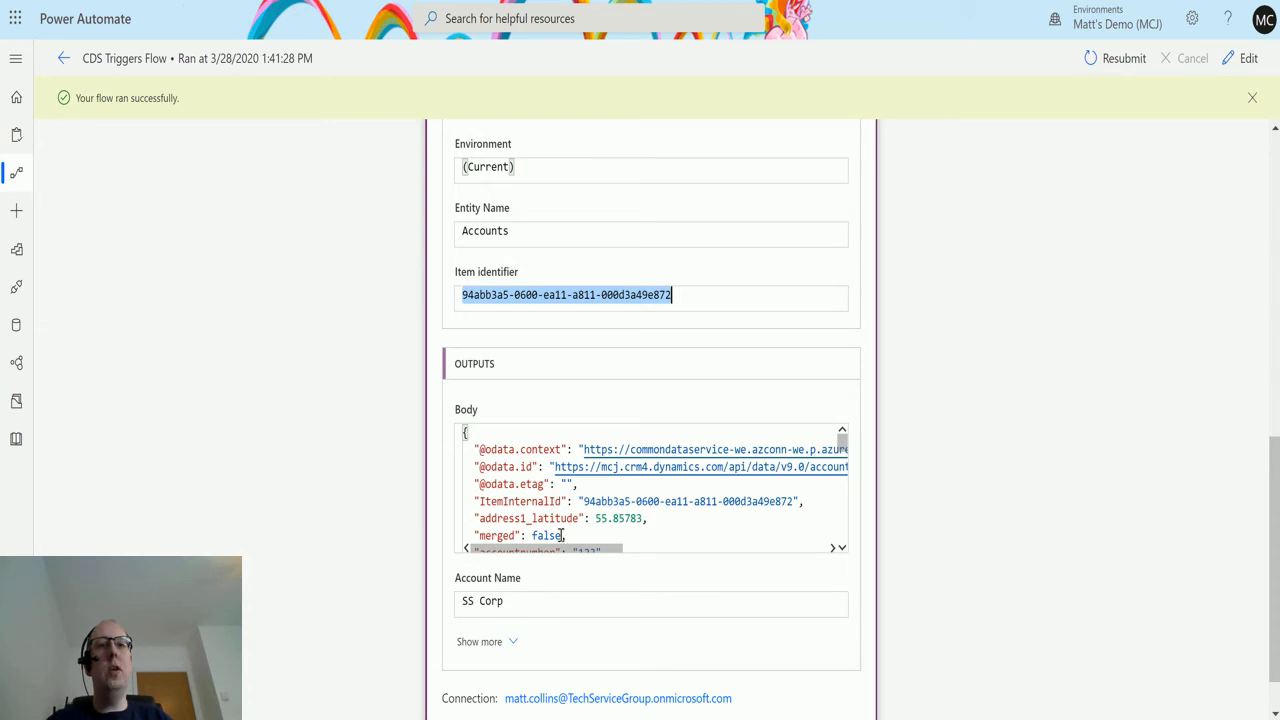
Show all outputs of the Get record action and examine the account fields it returned.
click(489, 645)
scroll(1000, 300, down, 3)
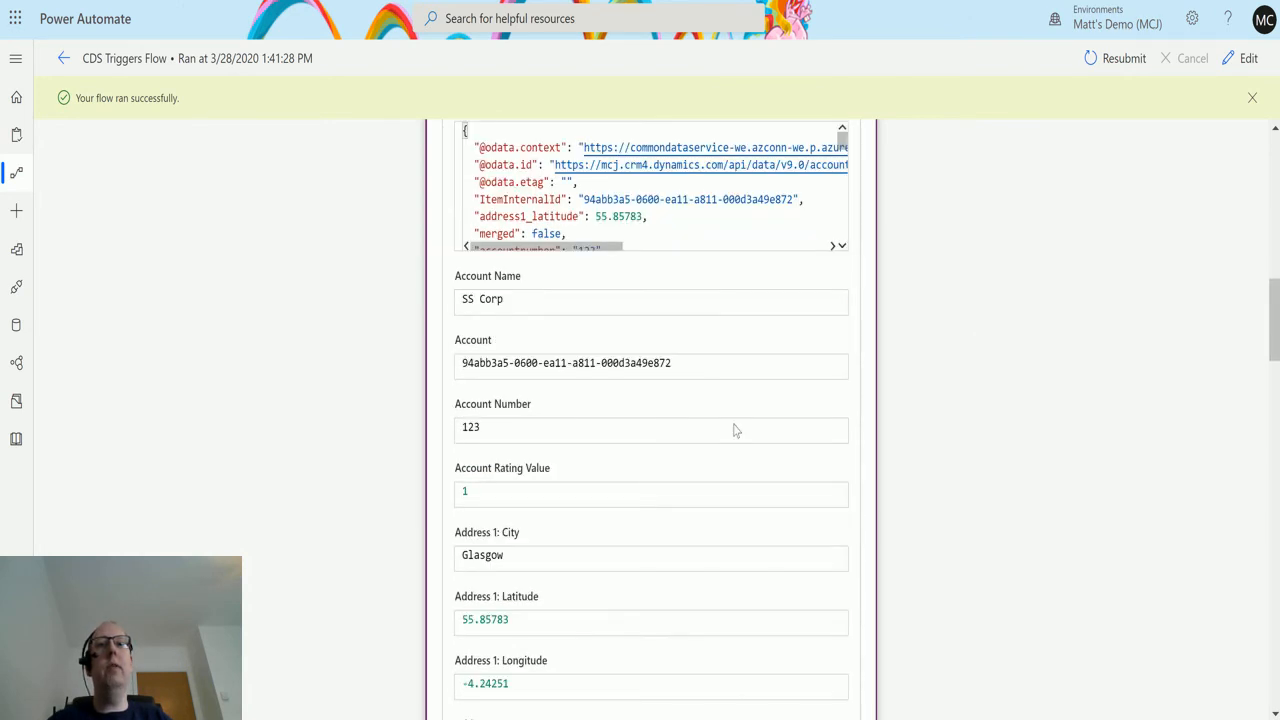
scroll(660, 420, up, 1)
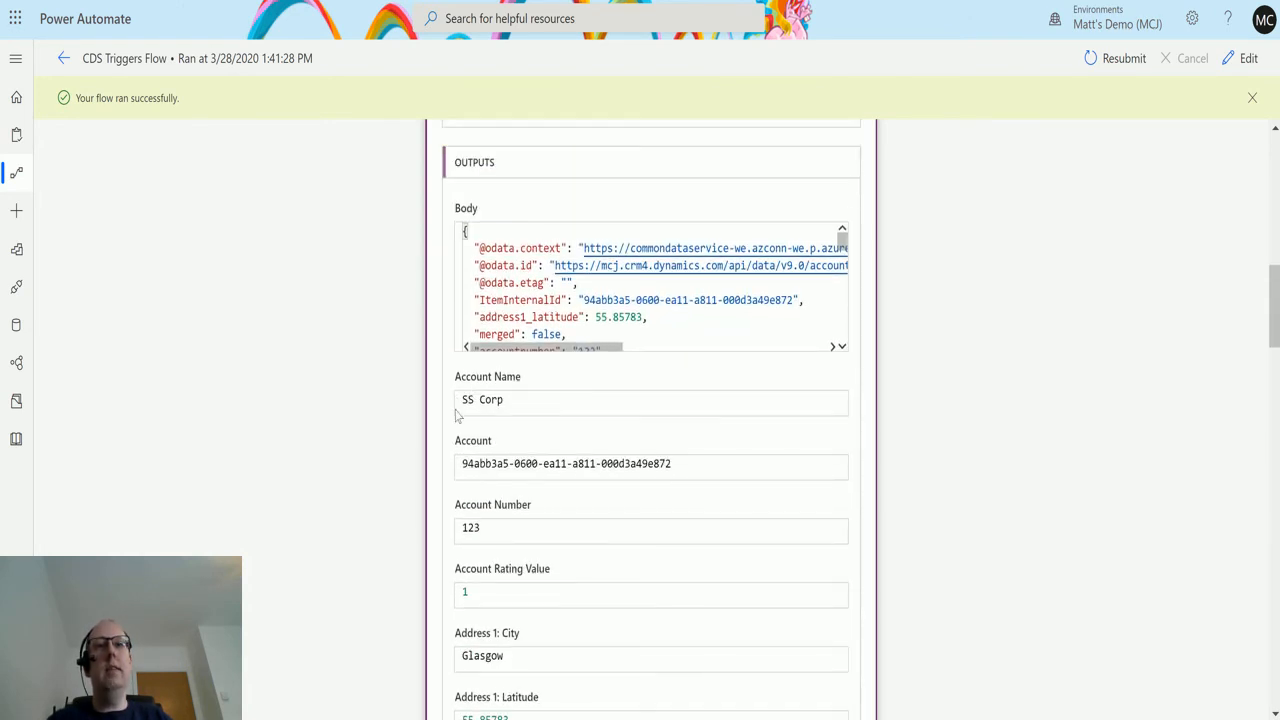
scroll(571, 494, down, 1)
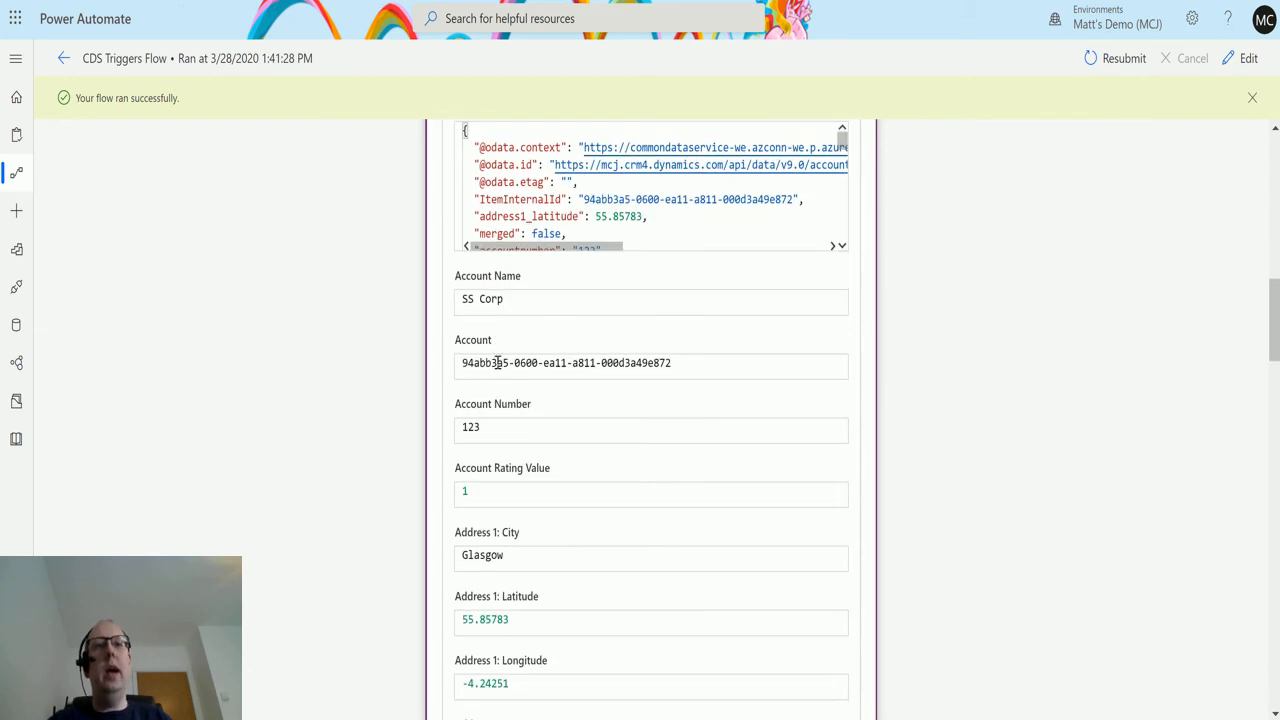
scroll(523, 418, down, 1)
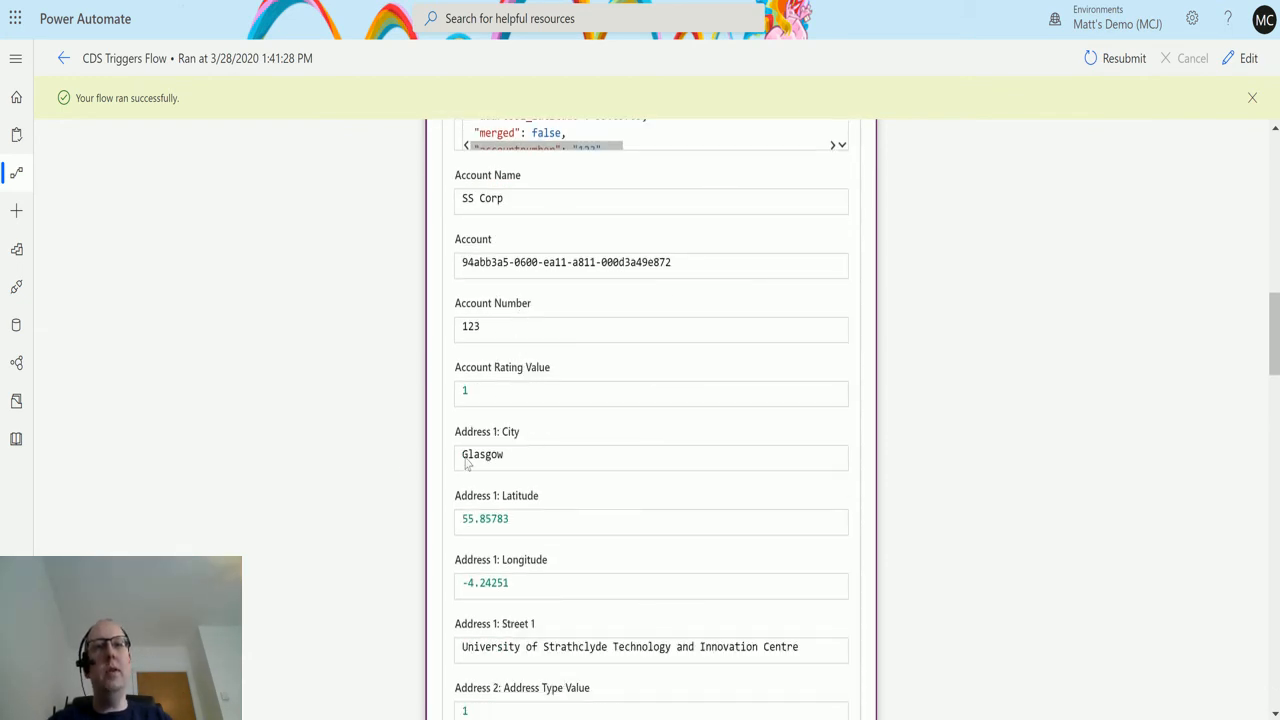
scroll(468, 460, down, 2)
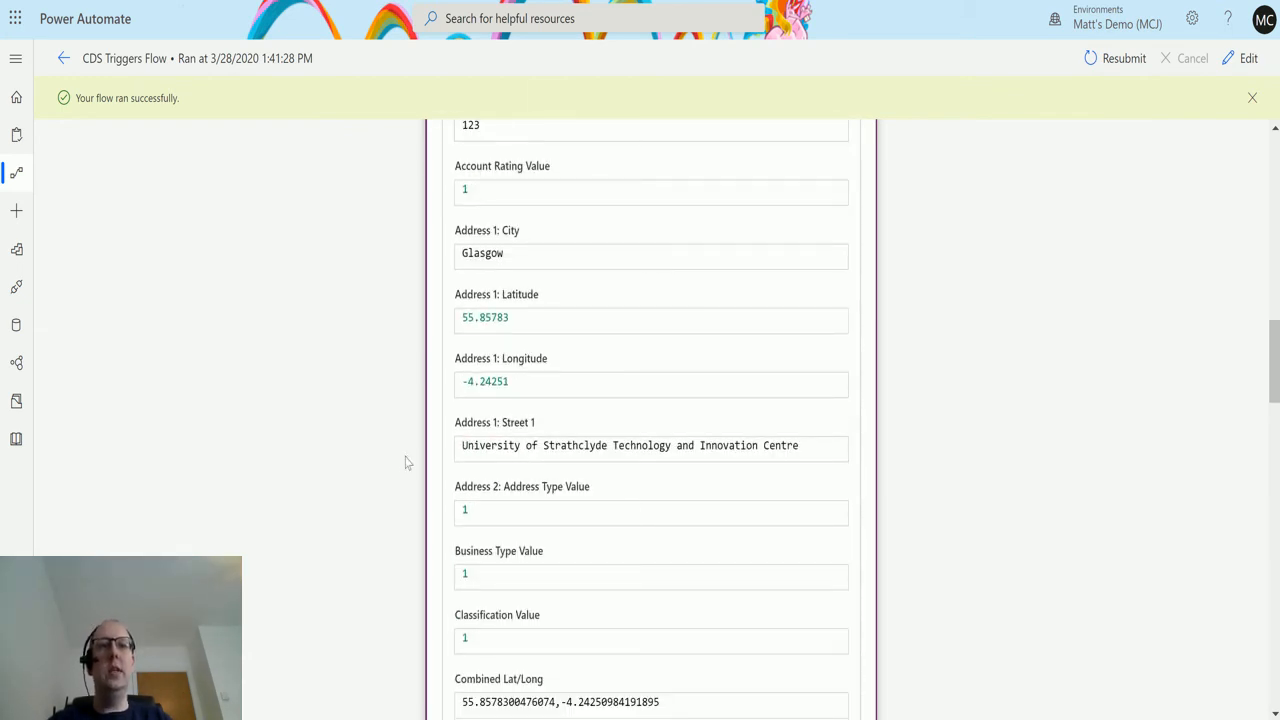
scroll(503, 391, down, 7)
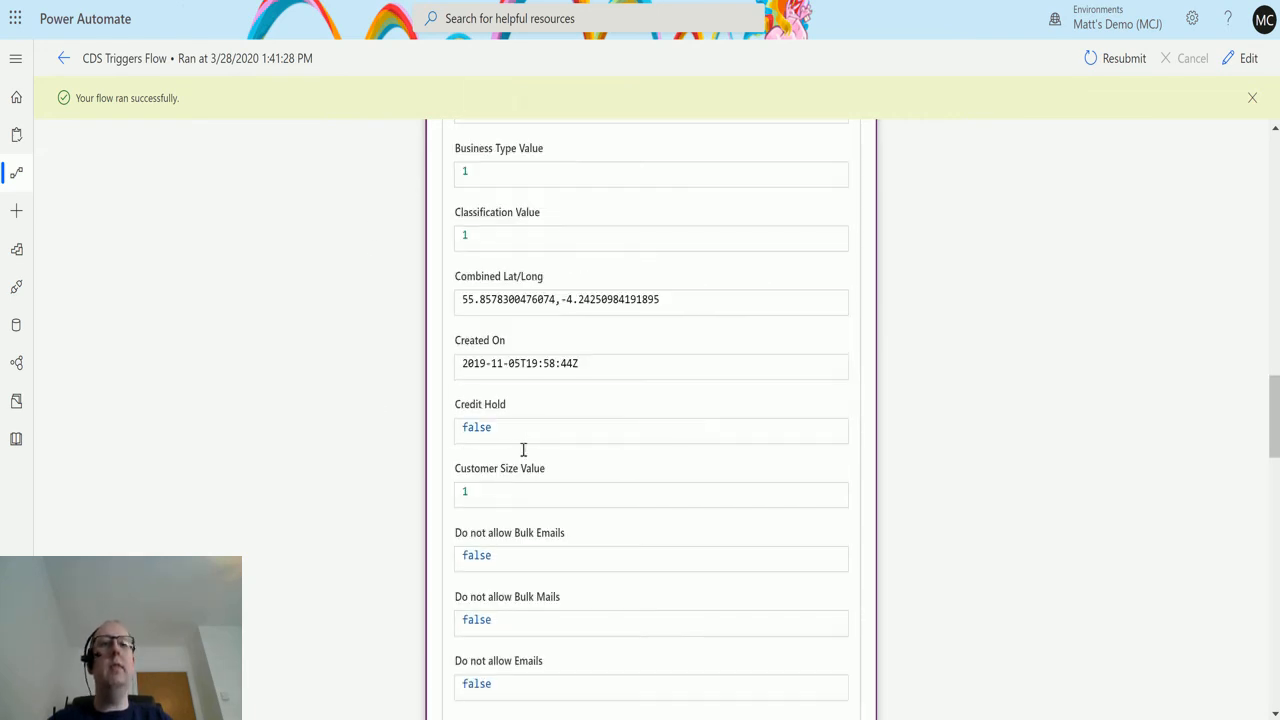
scroll(828, 530, up, 15)
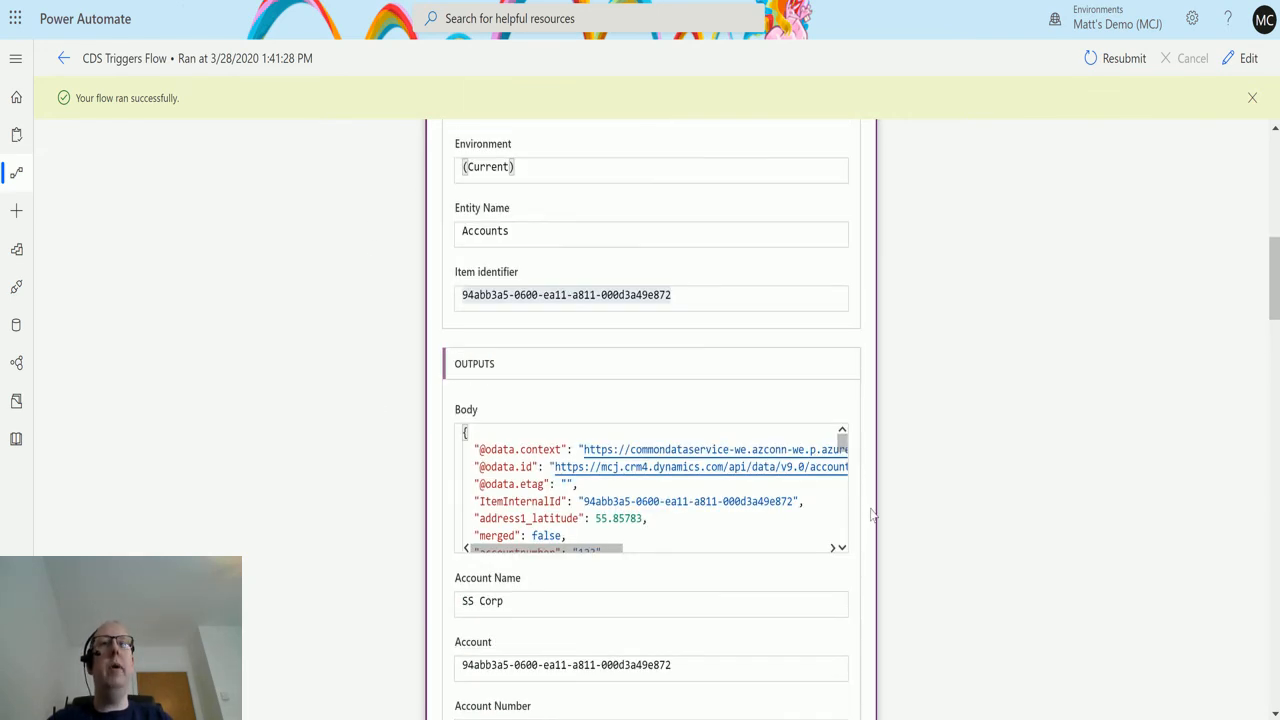
scroll(884, 515, up, 2)
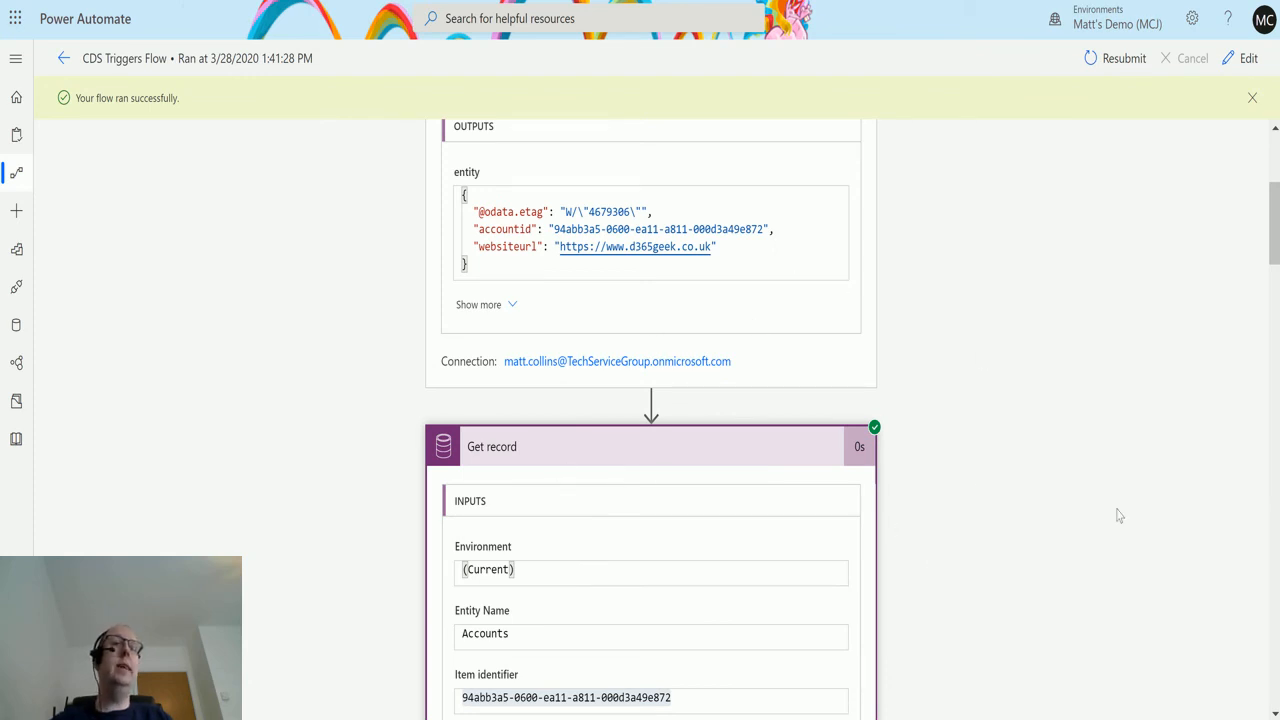
scroll(929, 434, down, 4)
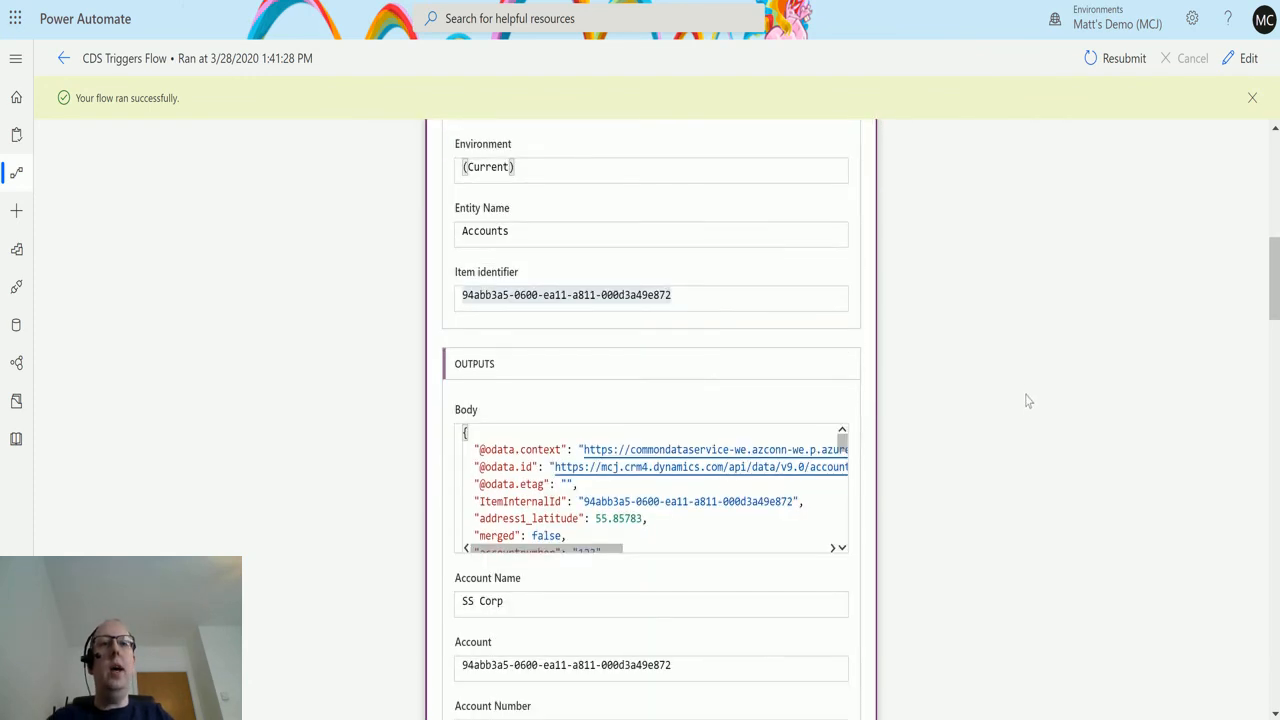